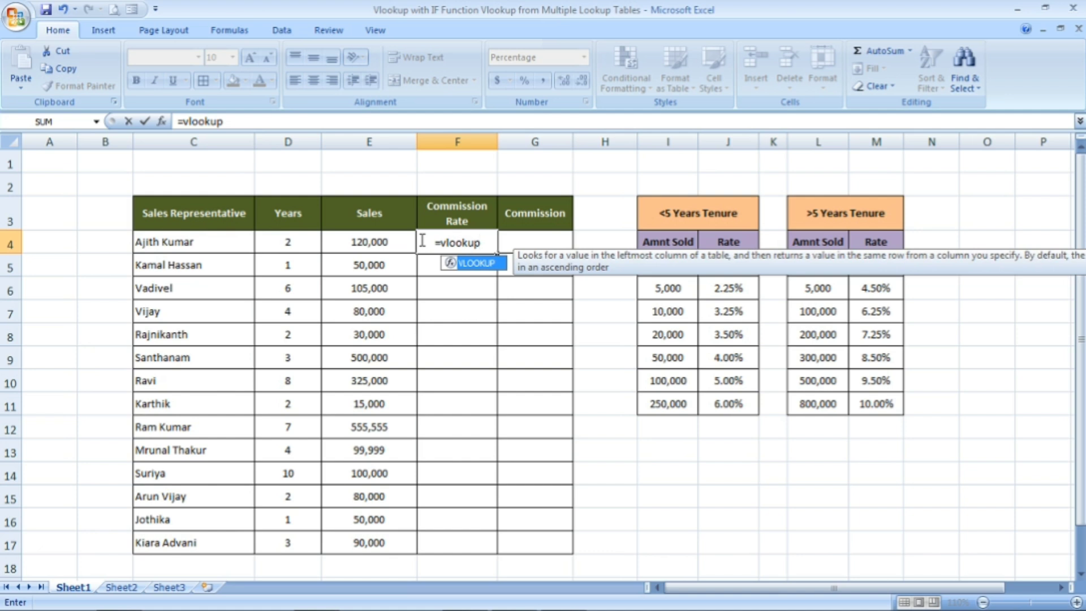
Start the VLOOKUP formula in the first Commission Rate cell, F4, with sales cell E4 as the lookup value
key("Tab")
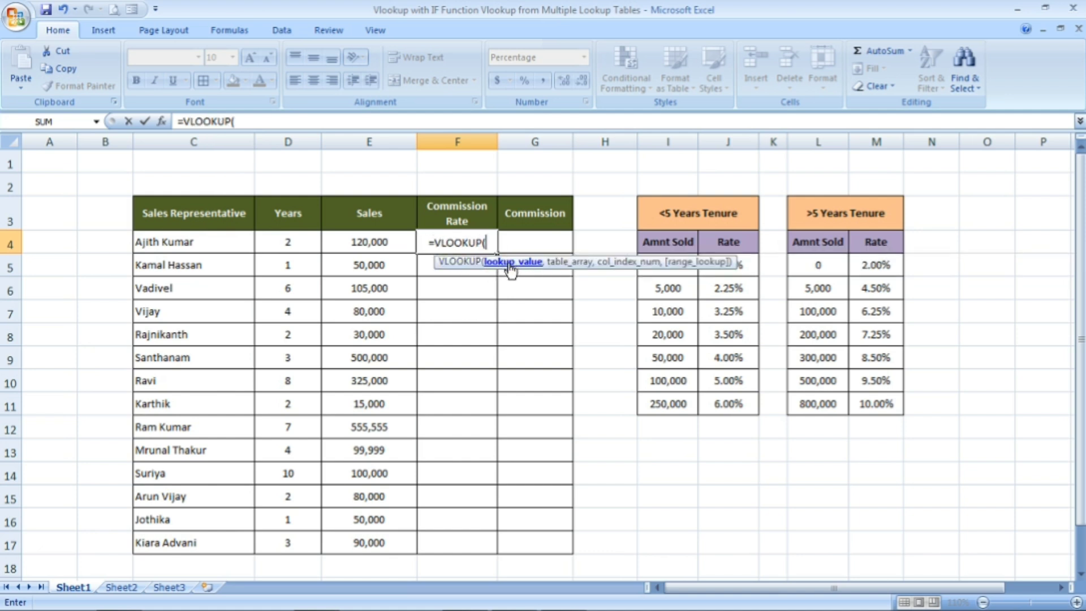
left_click(376, 242)
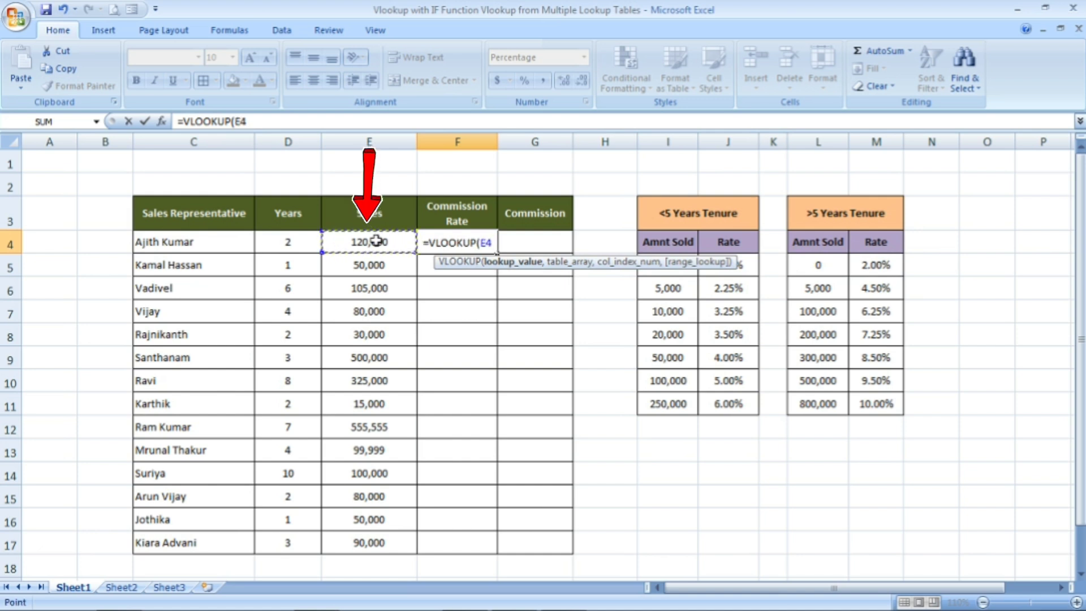
type(",")
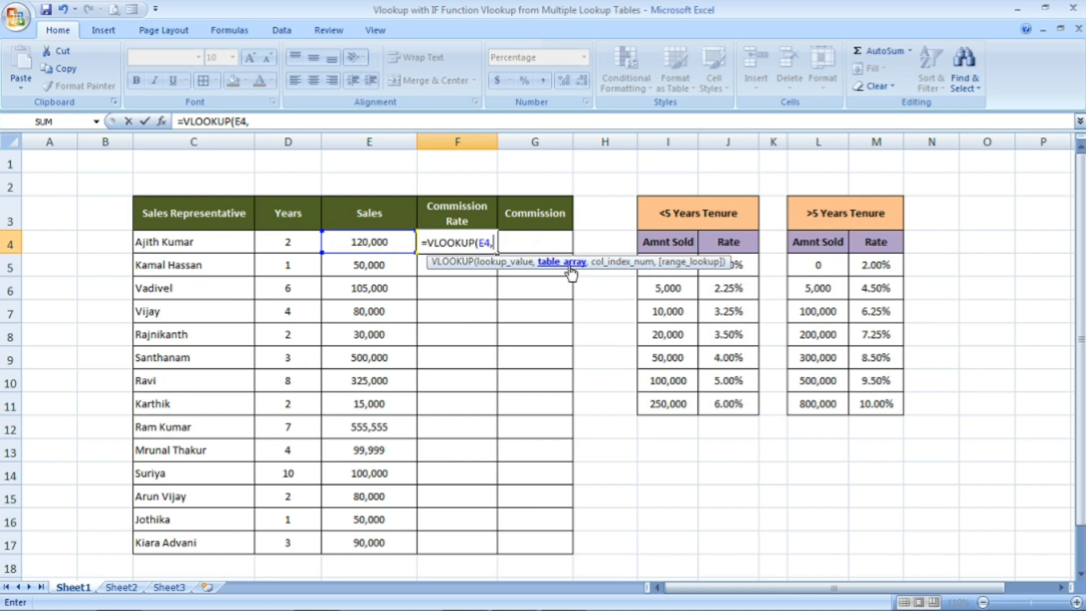
Nest an IF function as the VLOOKUP's table array, with the logical test D4<5
type("if")
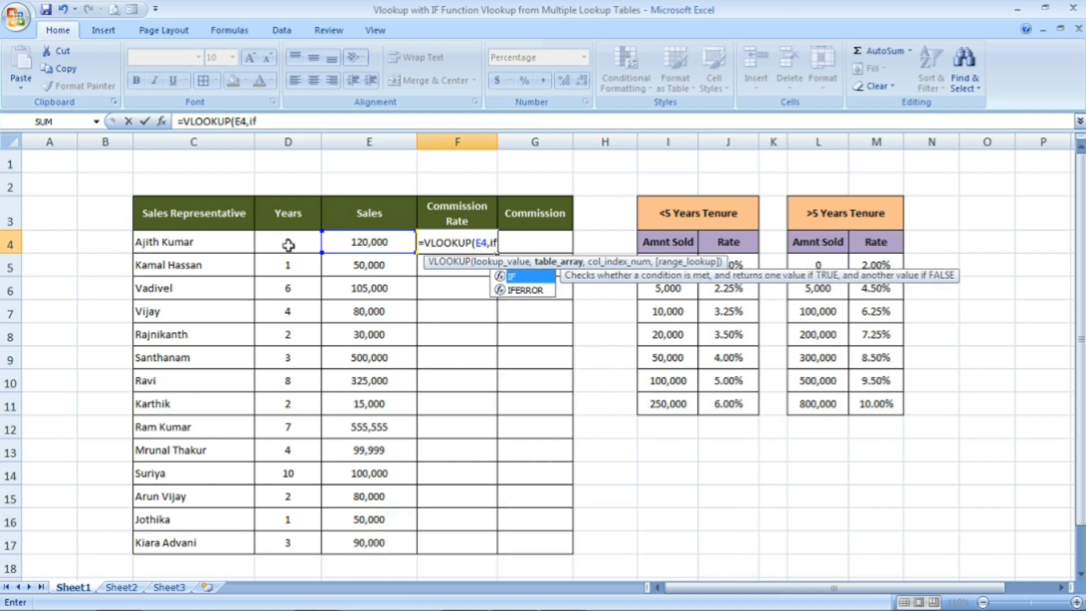
type("(")
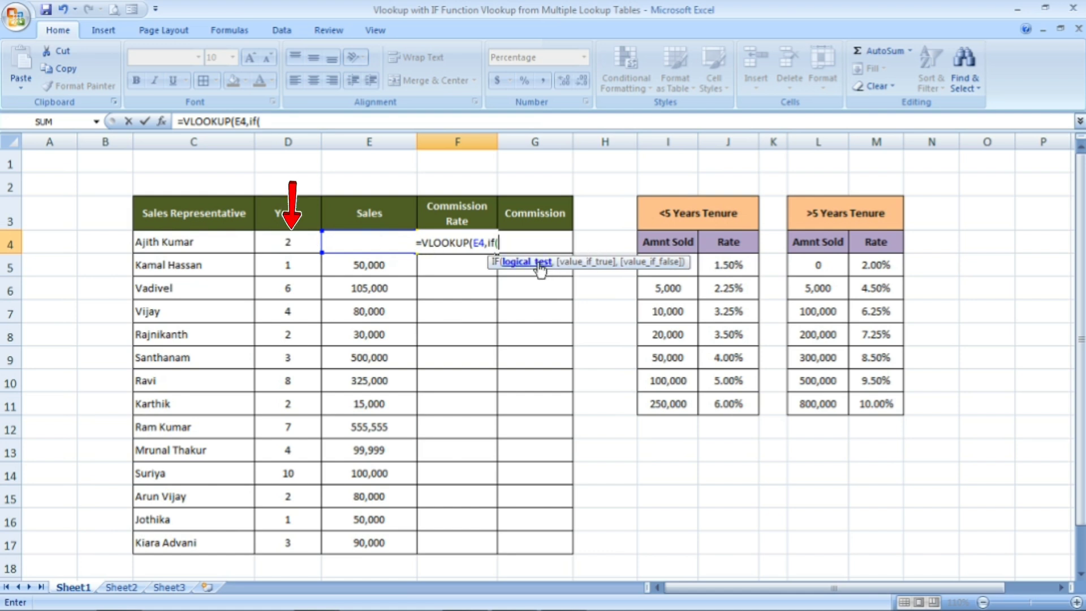
left_click(288, 246)
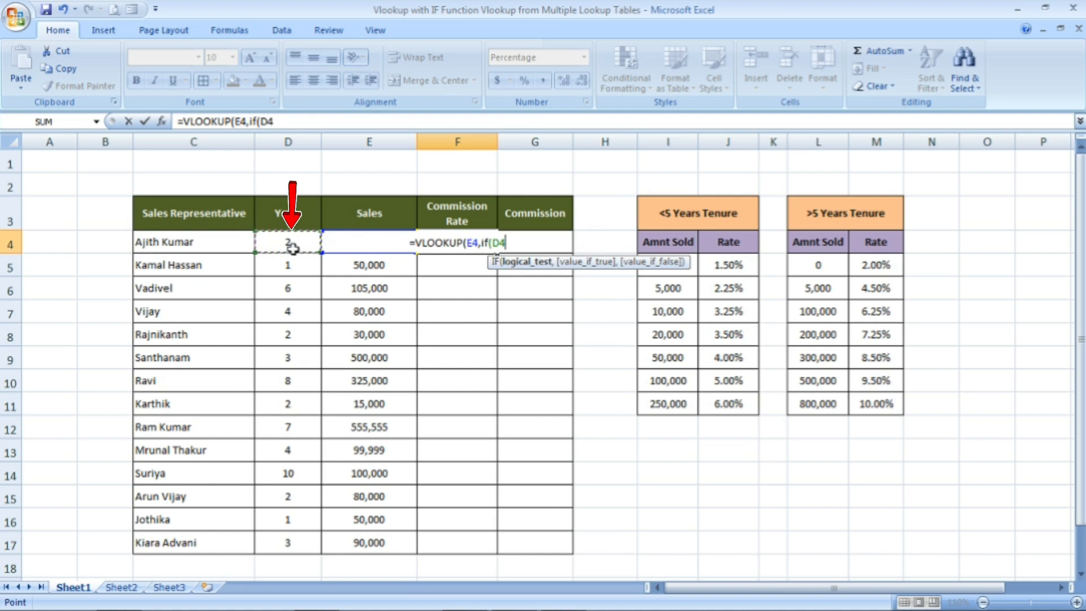
type("<")
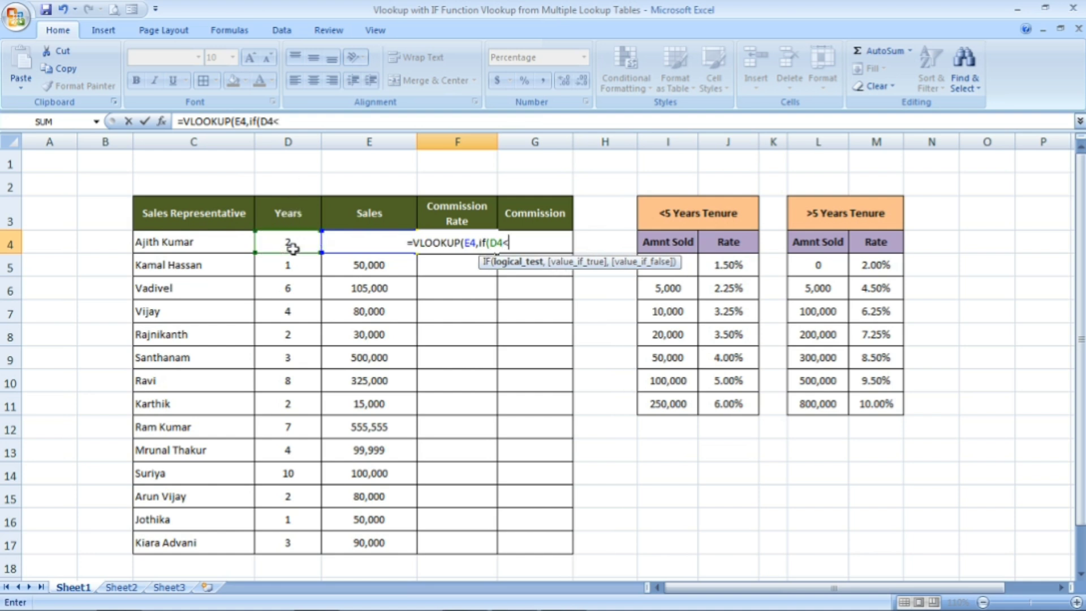
type("5")
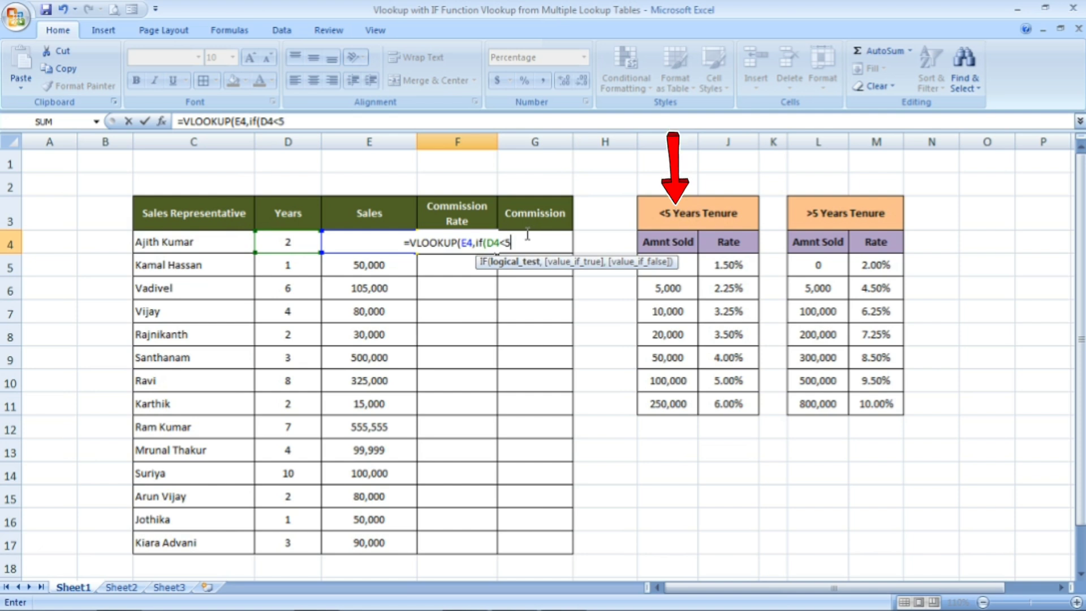
type(",")
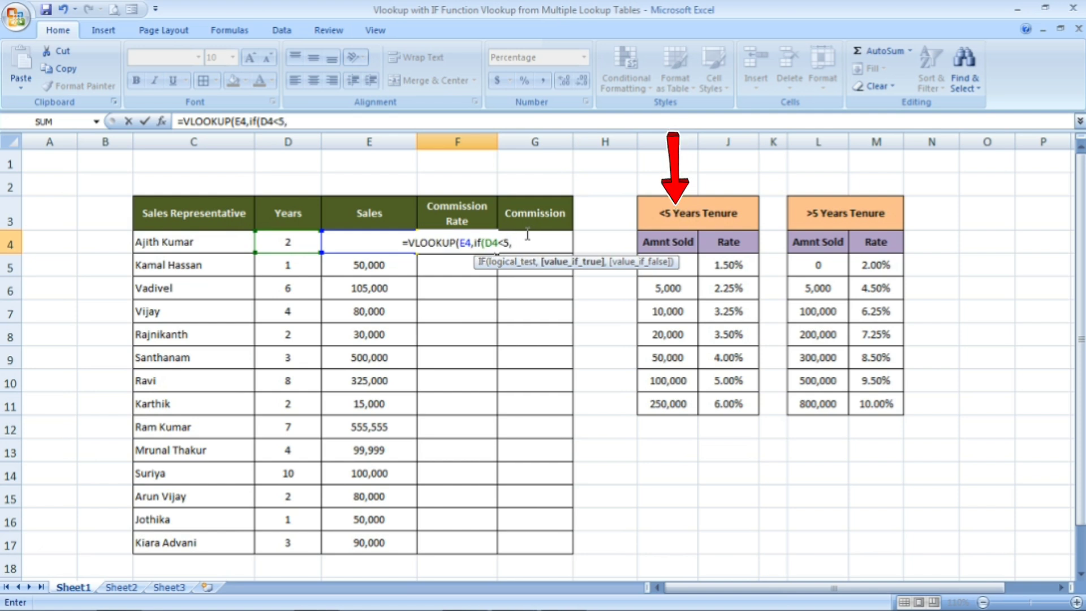
Set the IF's value-if-true to the <5 Years Tenure table's data as the absolute range $I$5:$J$11
left_click(690, 267)
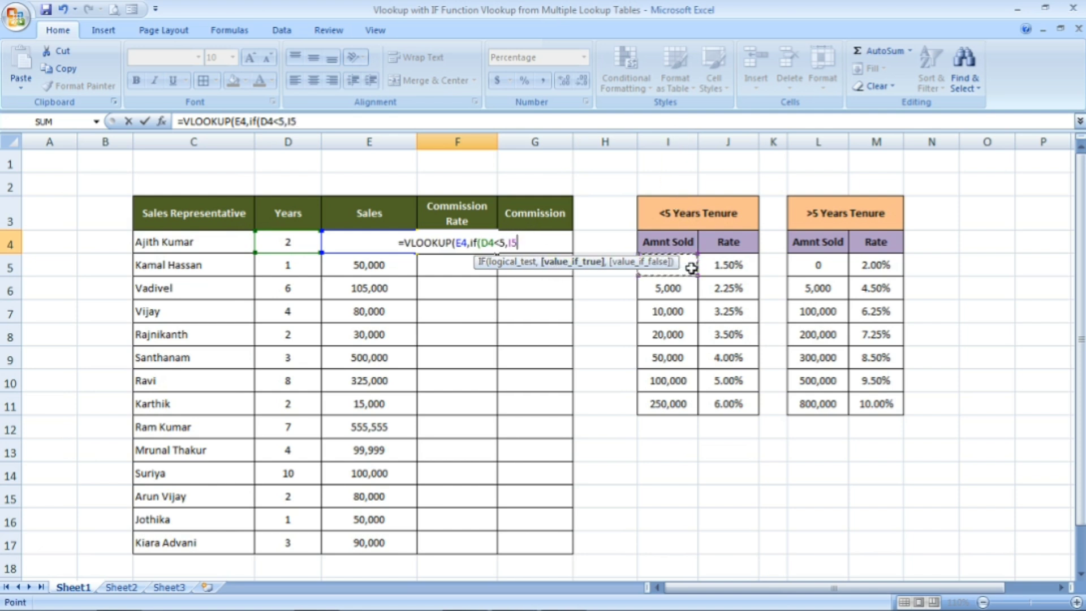
key("shift+Right")
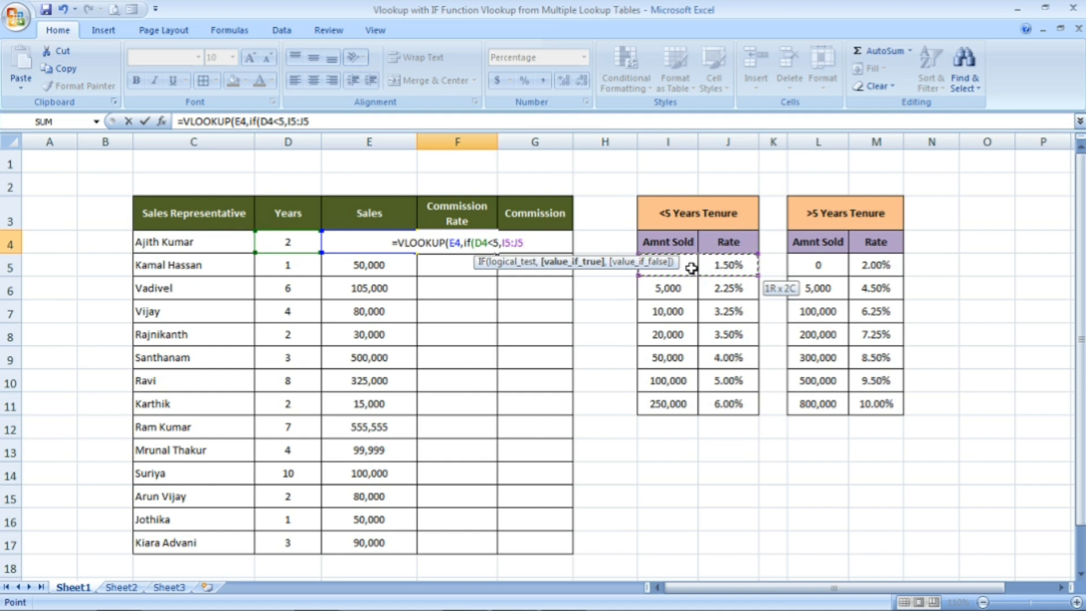
key("ctrl+shift+Down")
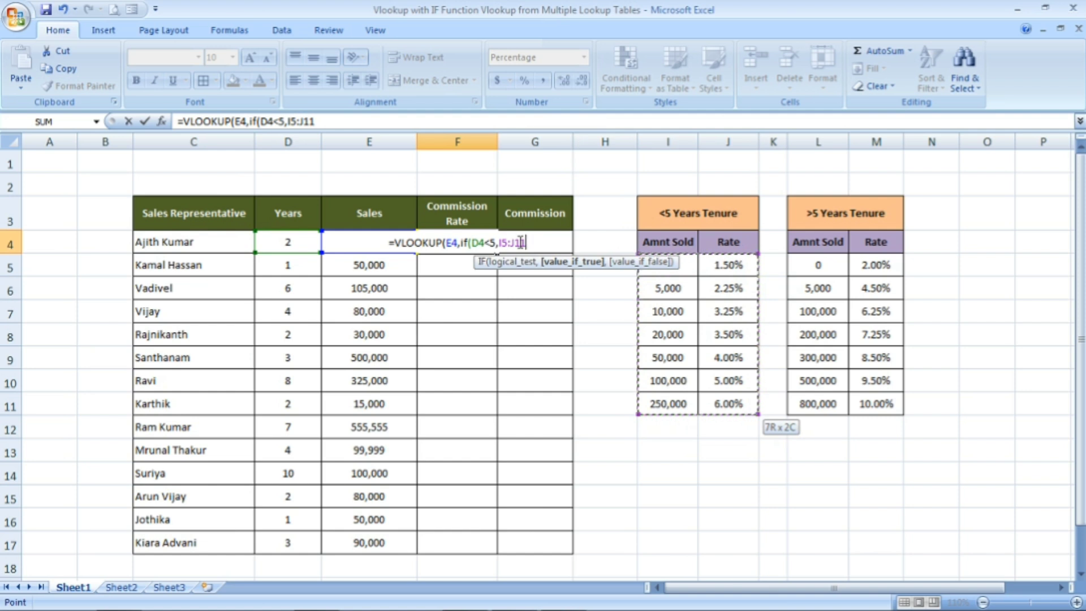
key("F4")
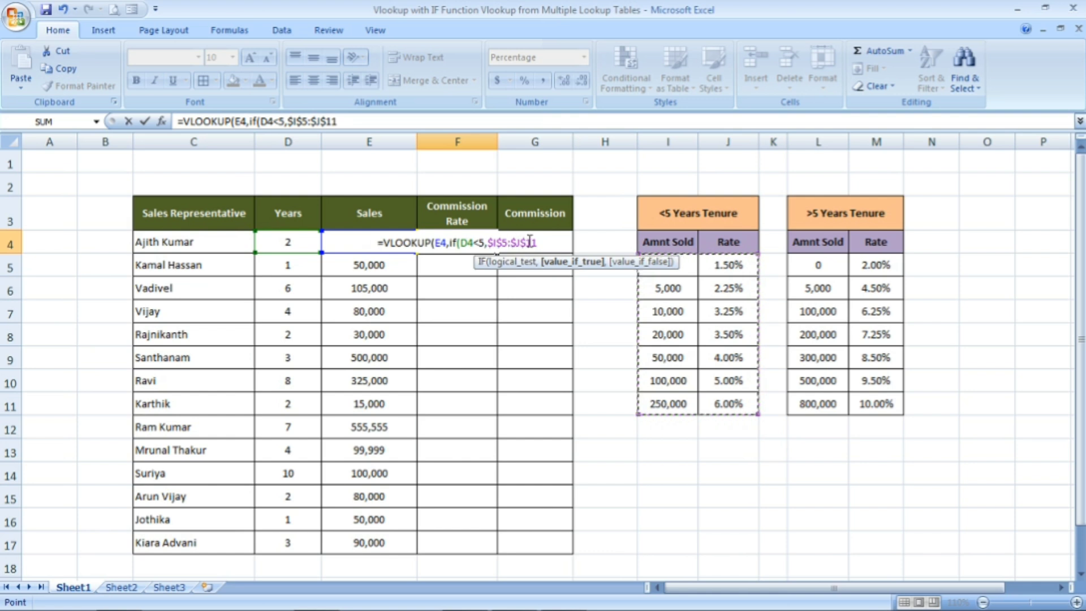
type(",")
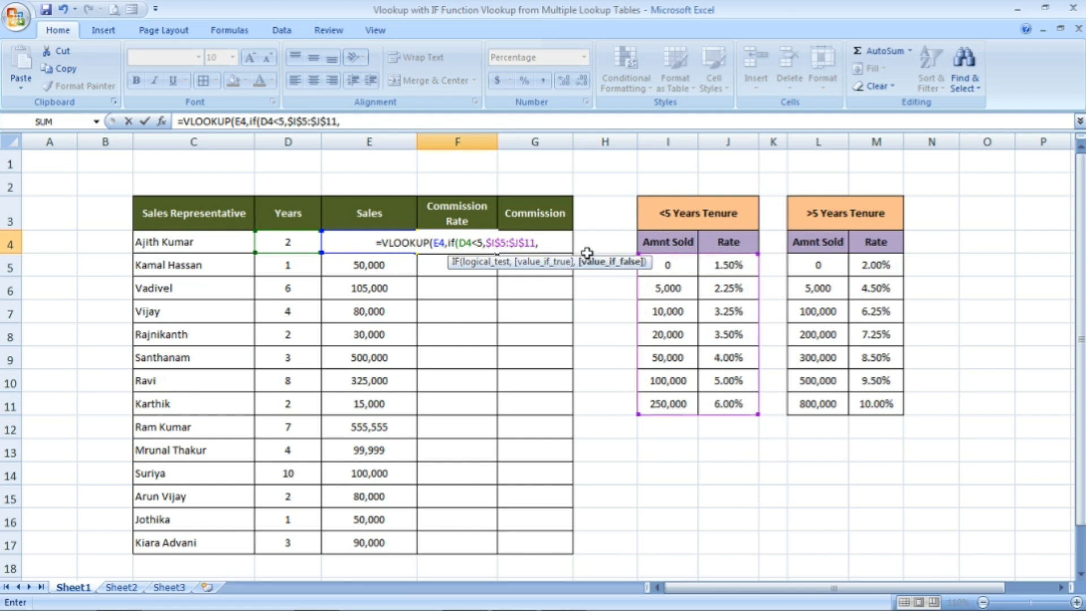
Set the IF's value-if-false to the >5 Years Tenure data as the absolute range $L$5:$M$11 and close the IF
left_click(830, 265)
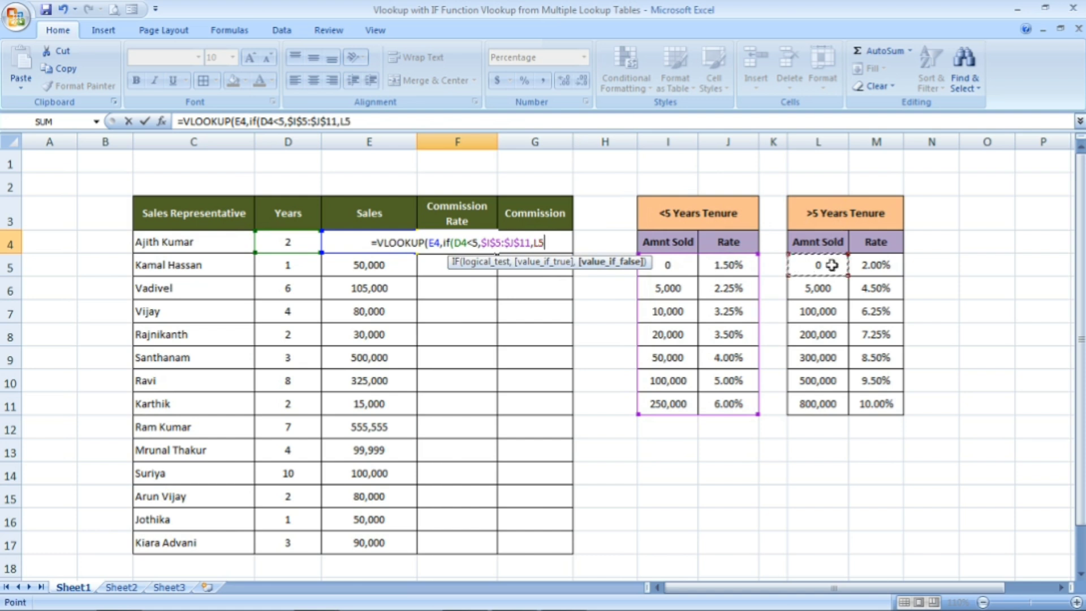
left_click_drag(831, 265, 877, 404)
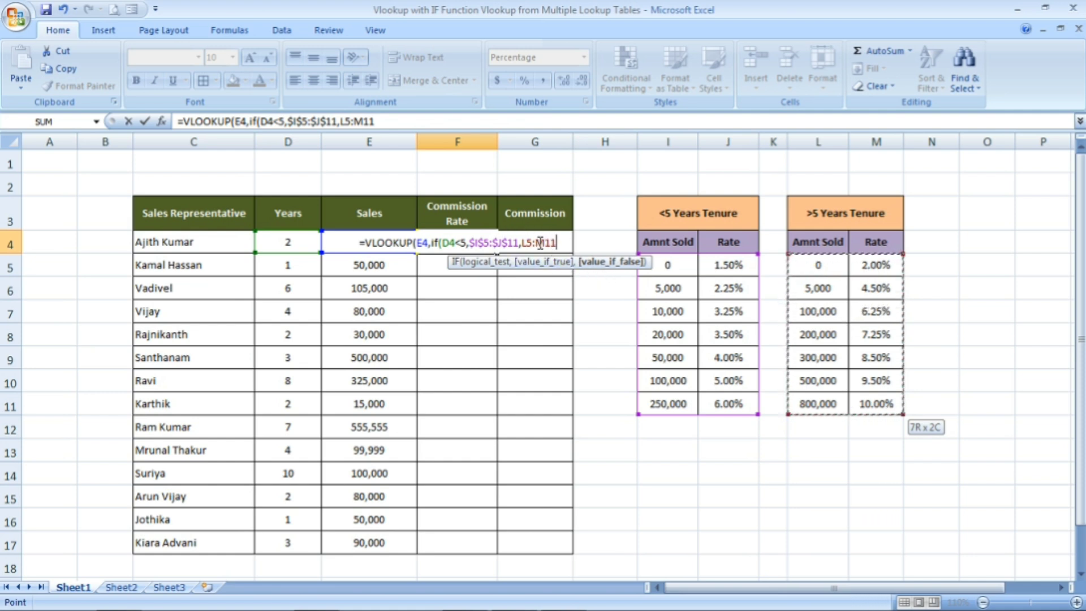
key("F4")
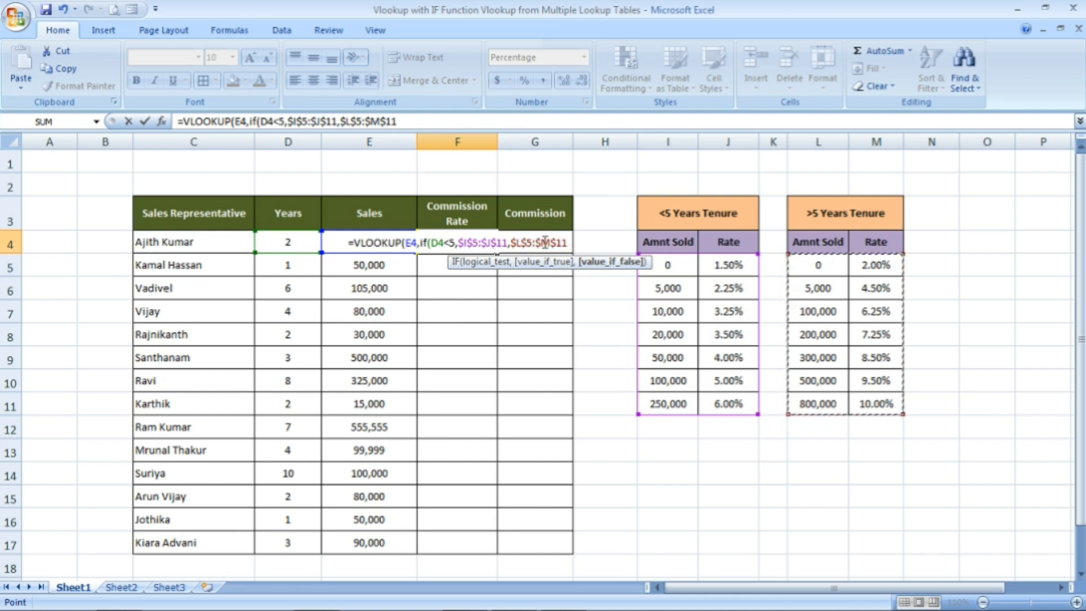
type(")")
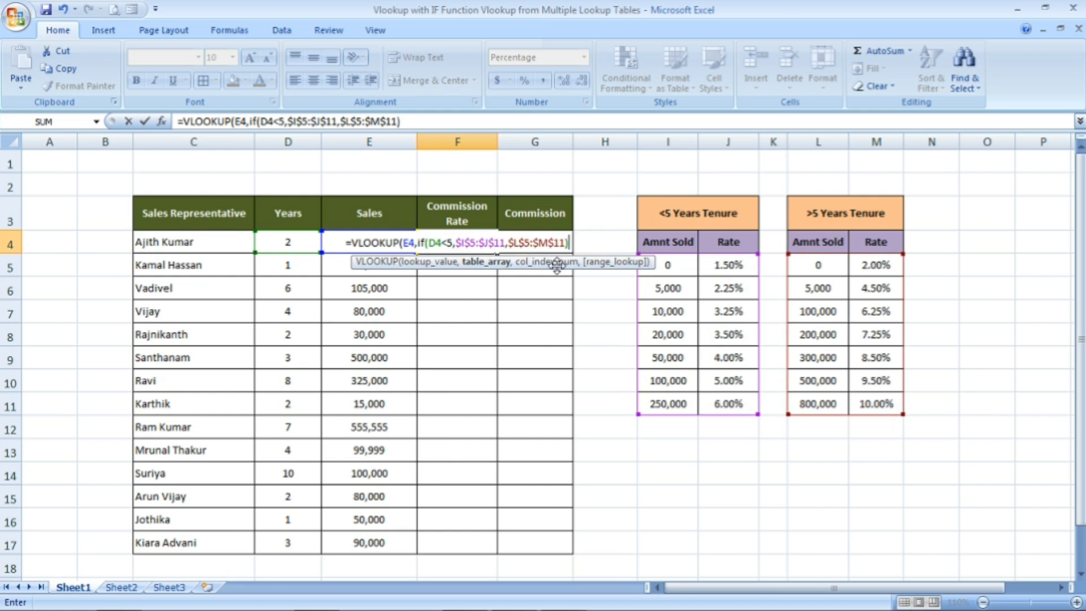
Complete the VLOOKUP with column index 2 and the approximate match option TRUE, and enter the formula in F4
type(",")
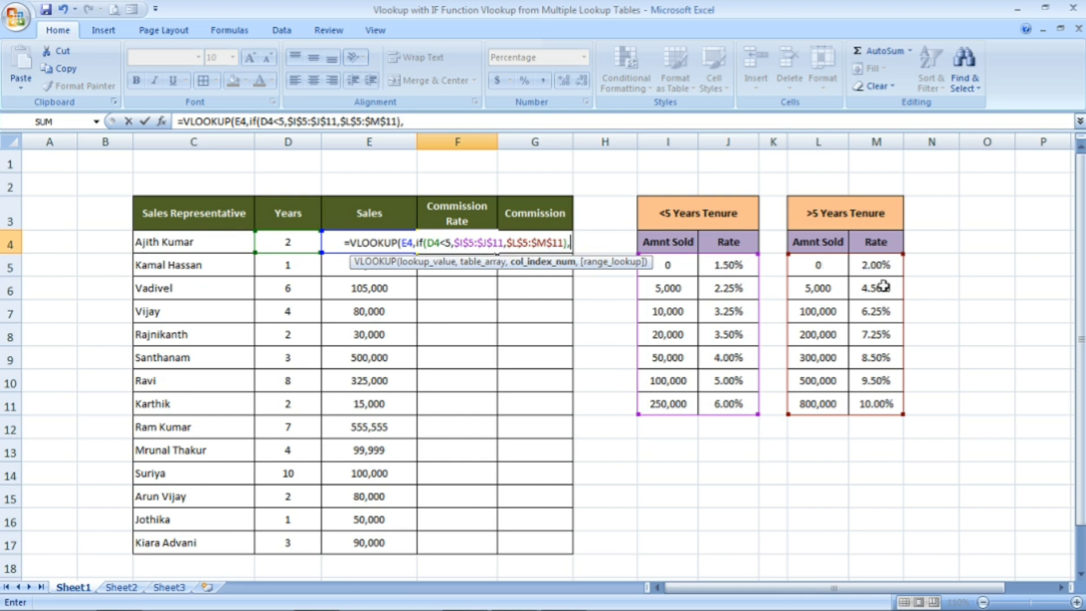
type("2")
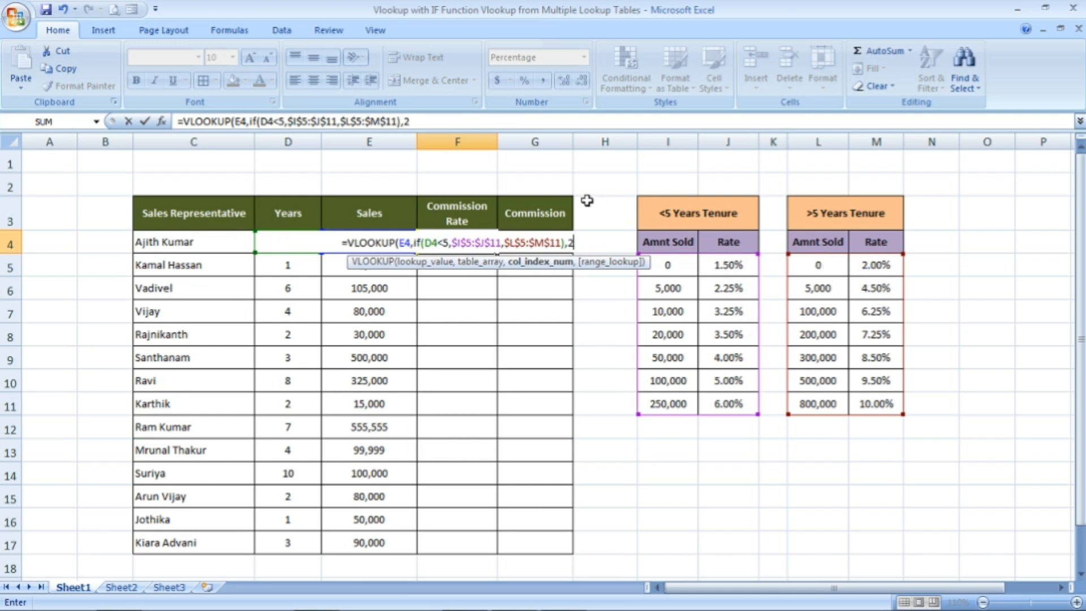
type(",")
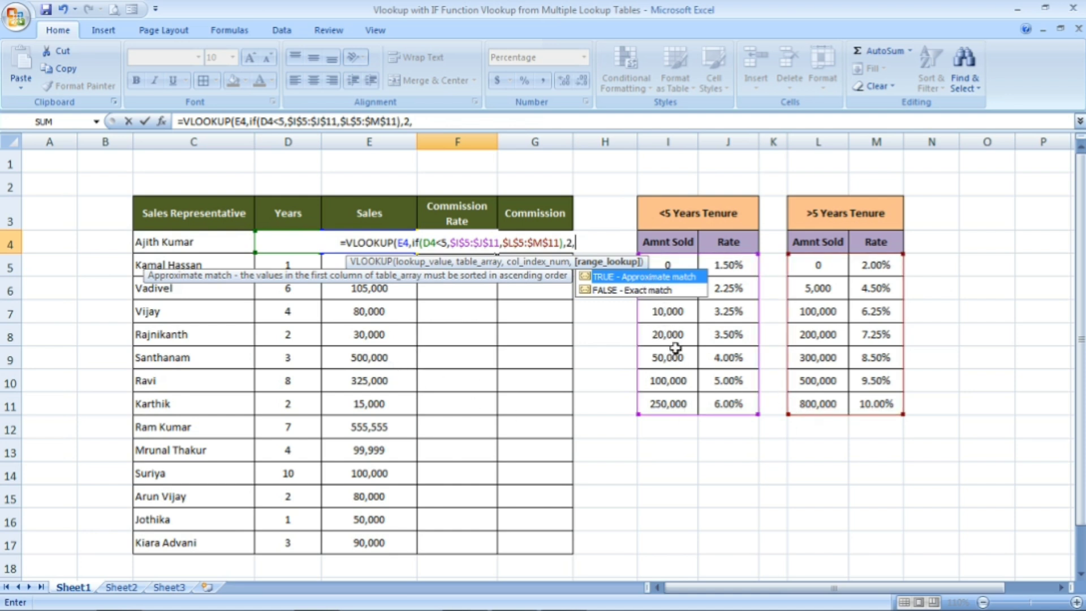
double_click(654, 277)
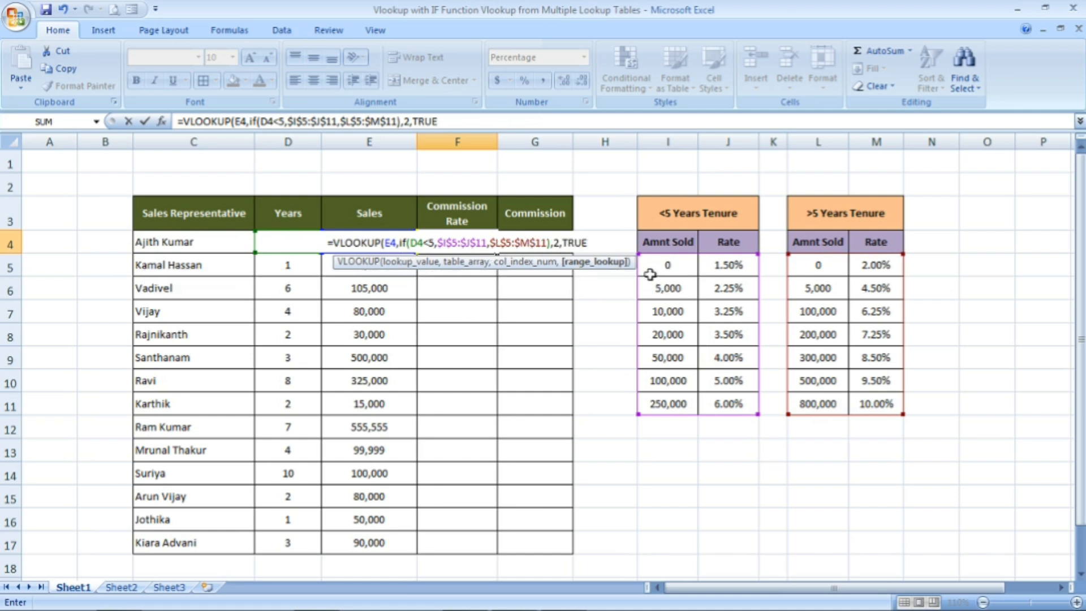
type(")")
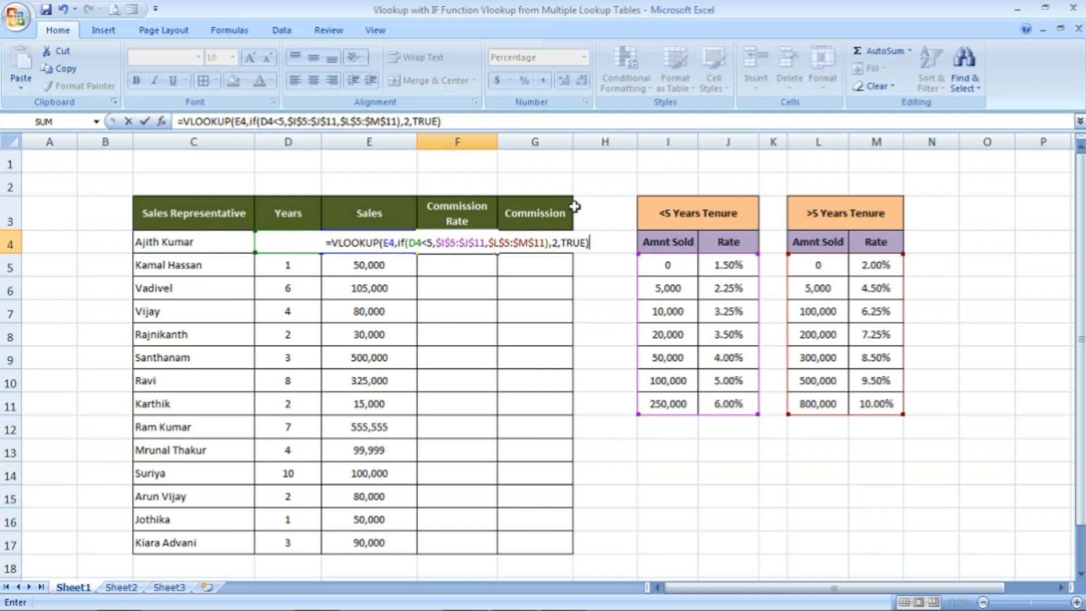
key("Return")
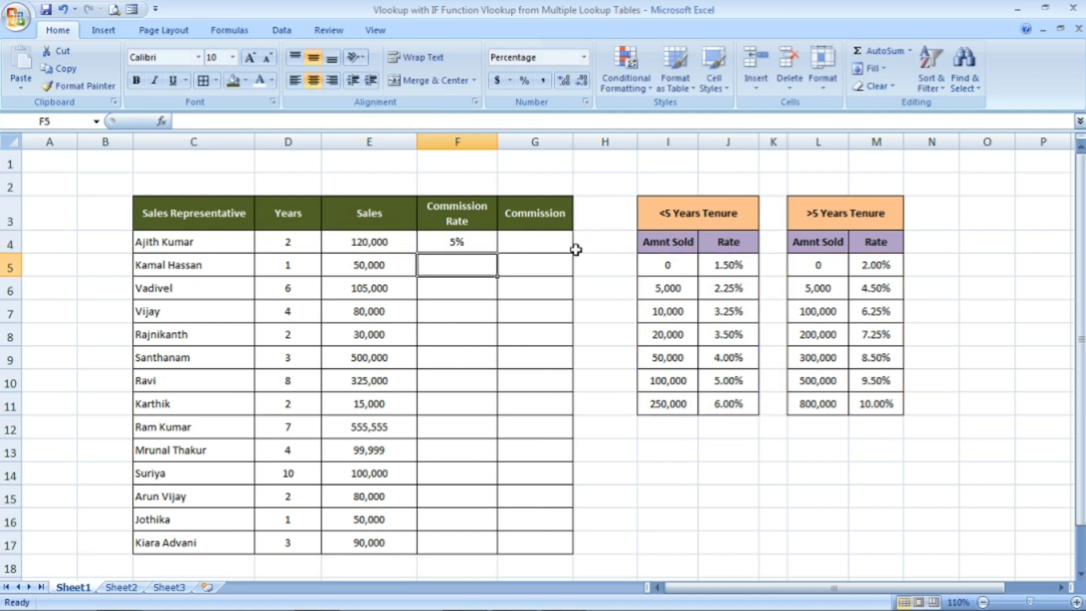
Check the F4 commission rate against the years in D4, the sales in E4 and the <5 Years Tenure table
left_click(470, 249)
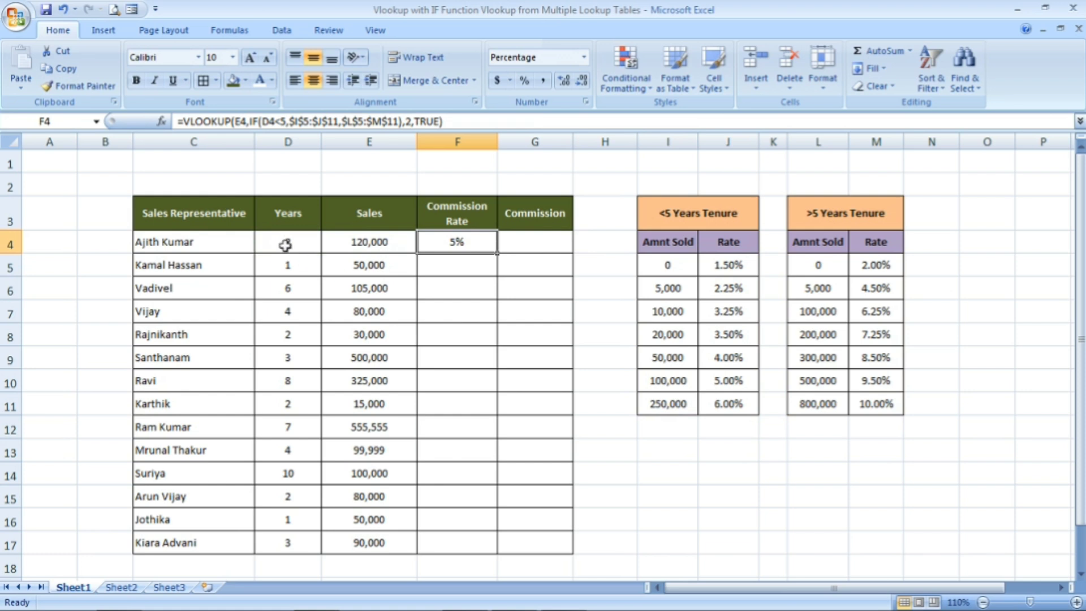
left_click(285, 244)
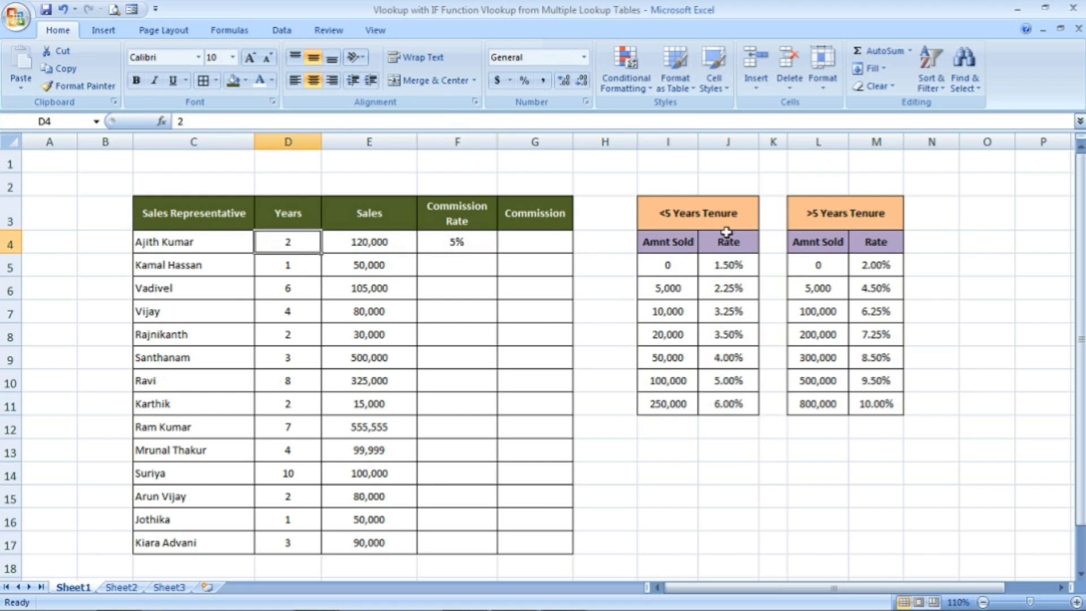
left_click(702, 214)
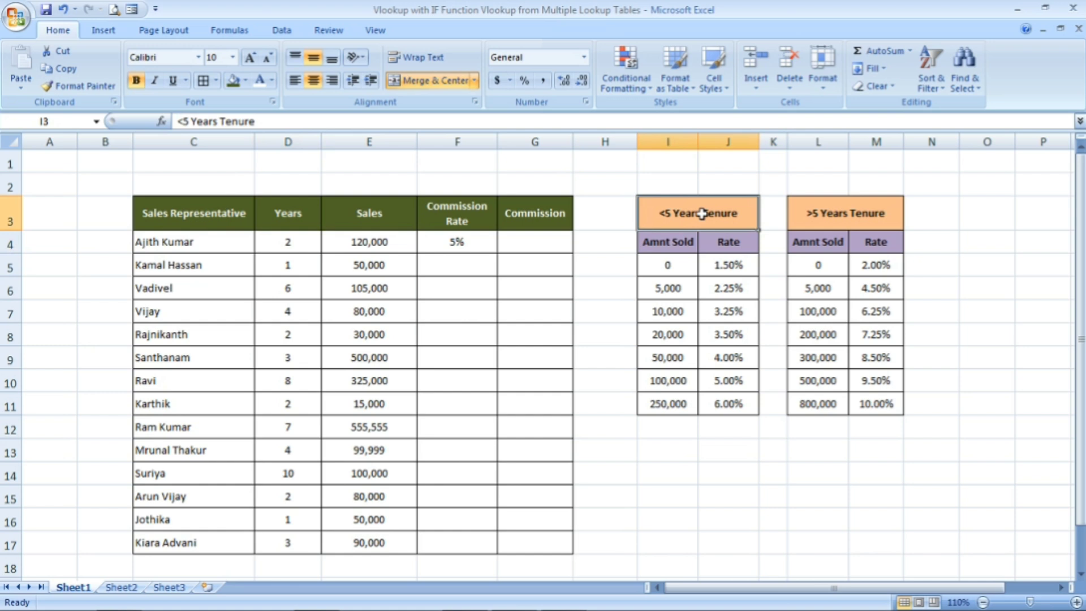
left_click(380, 242)
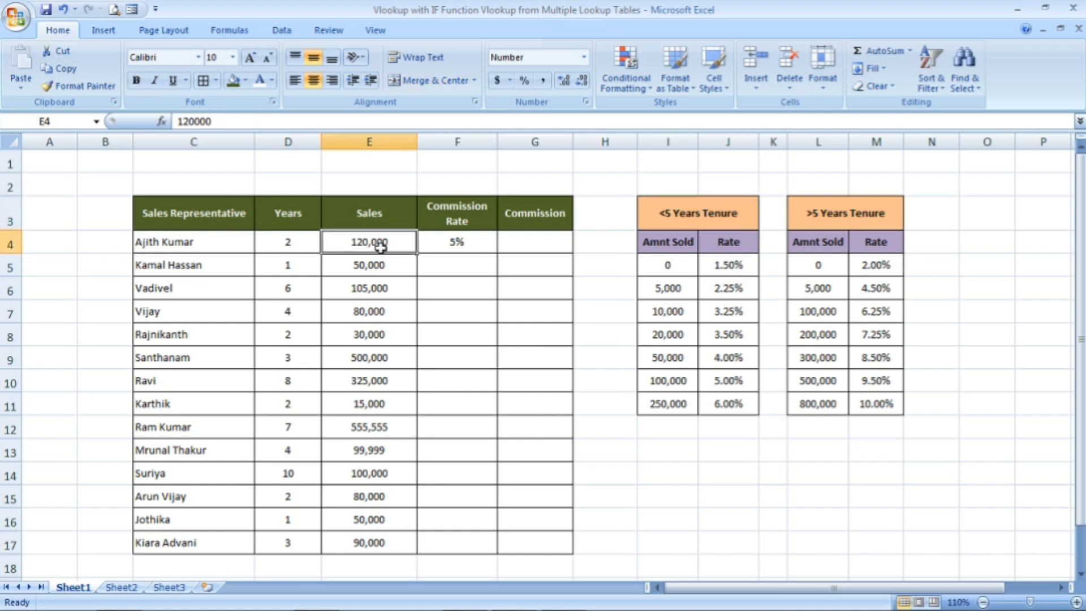
left_click(675, 382)
left_click(673, 411)
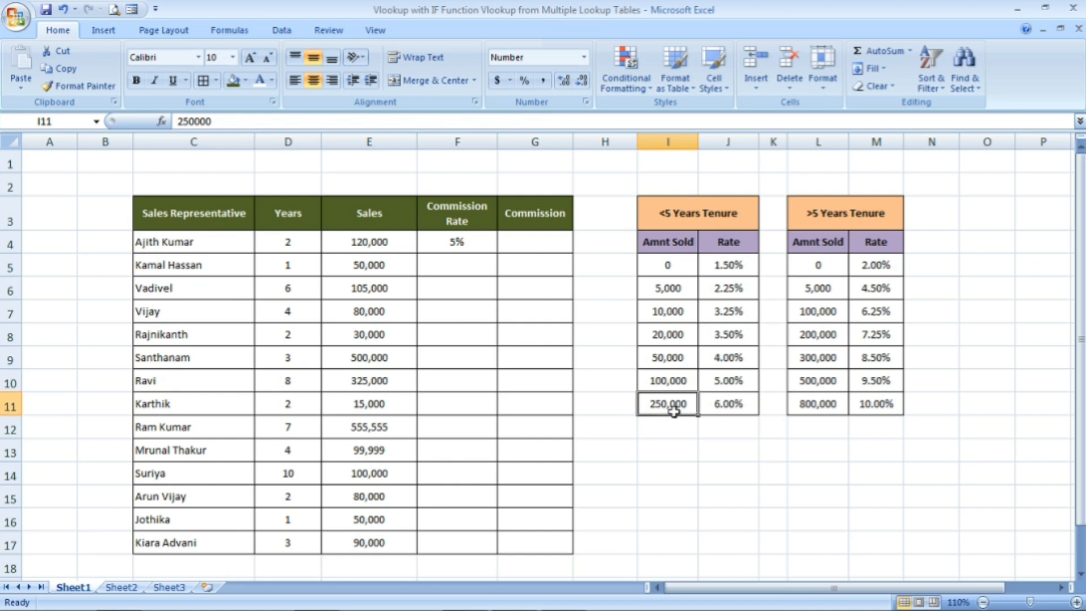
left_click(678, 383)
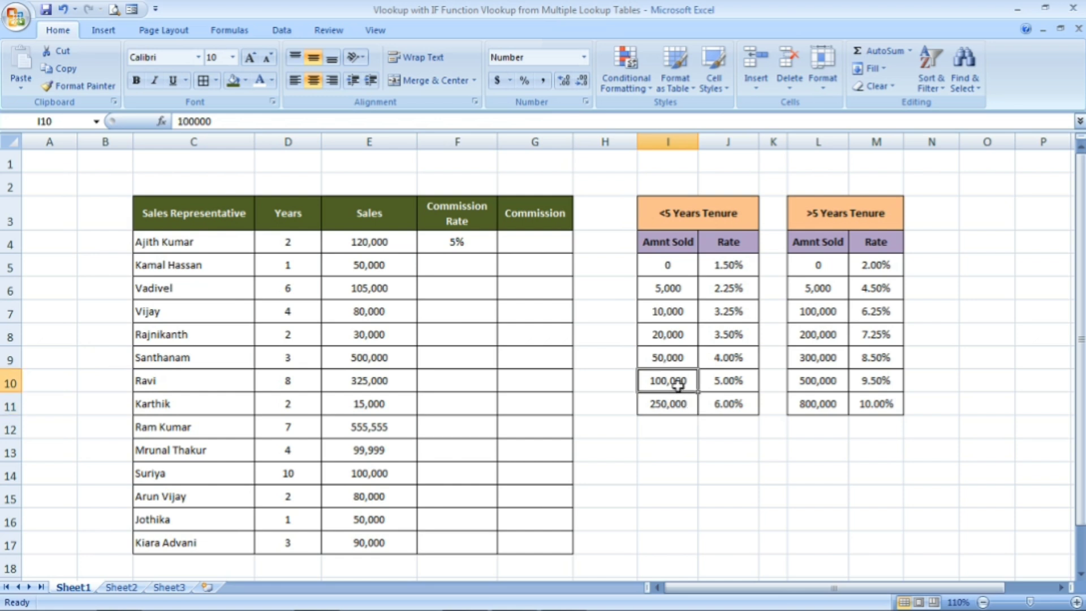
left_click(392, 248)
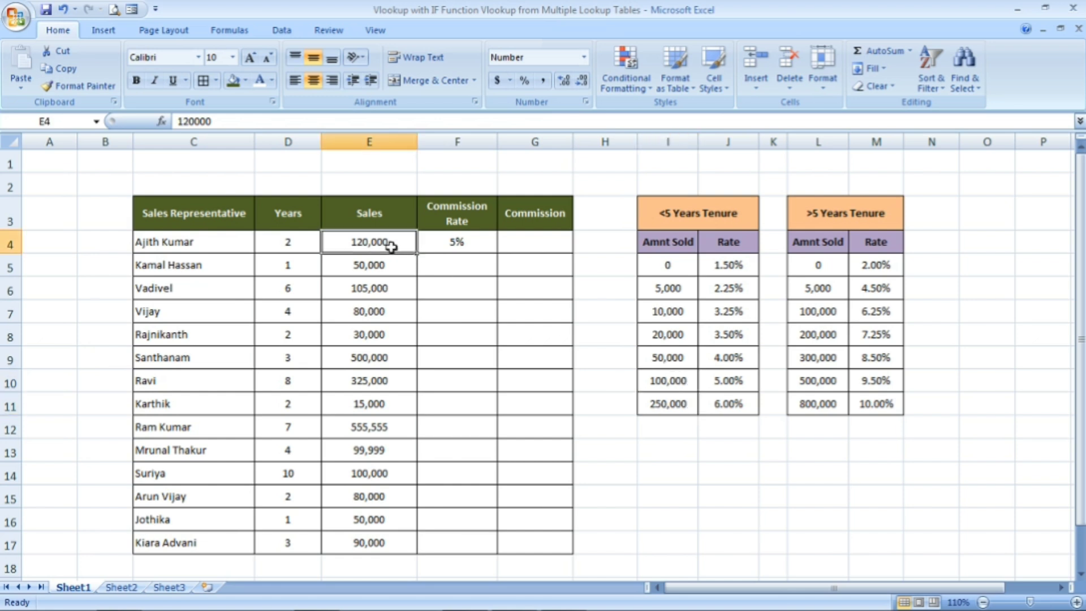
left_click(716, 388)
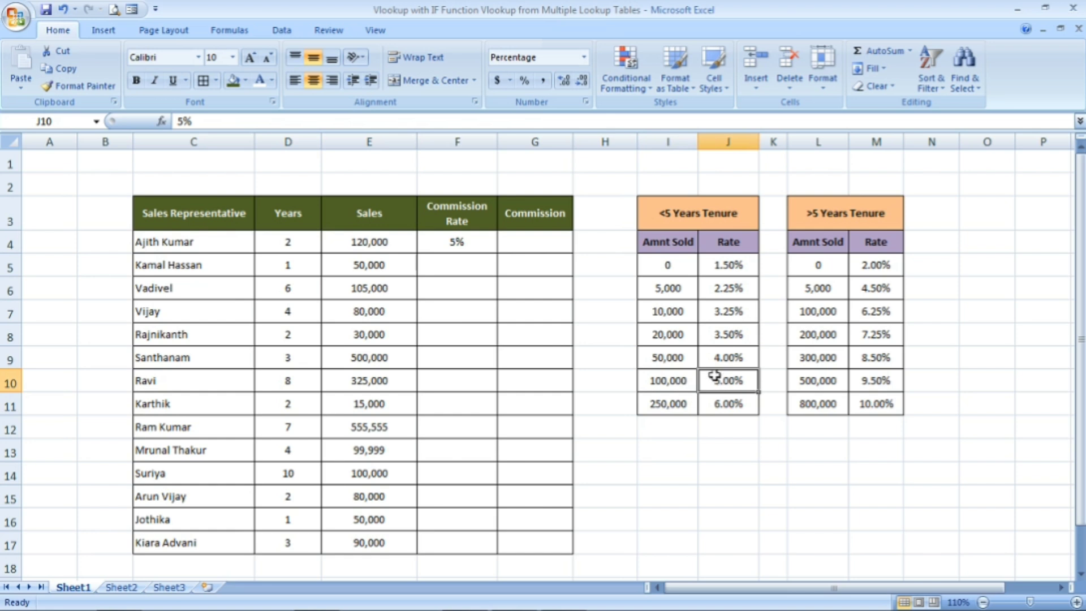
Fill the F4 commission rate formula down the column through F17 and inspect the copied formulas in F5 and F6
left_click(443, 238)
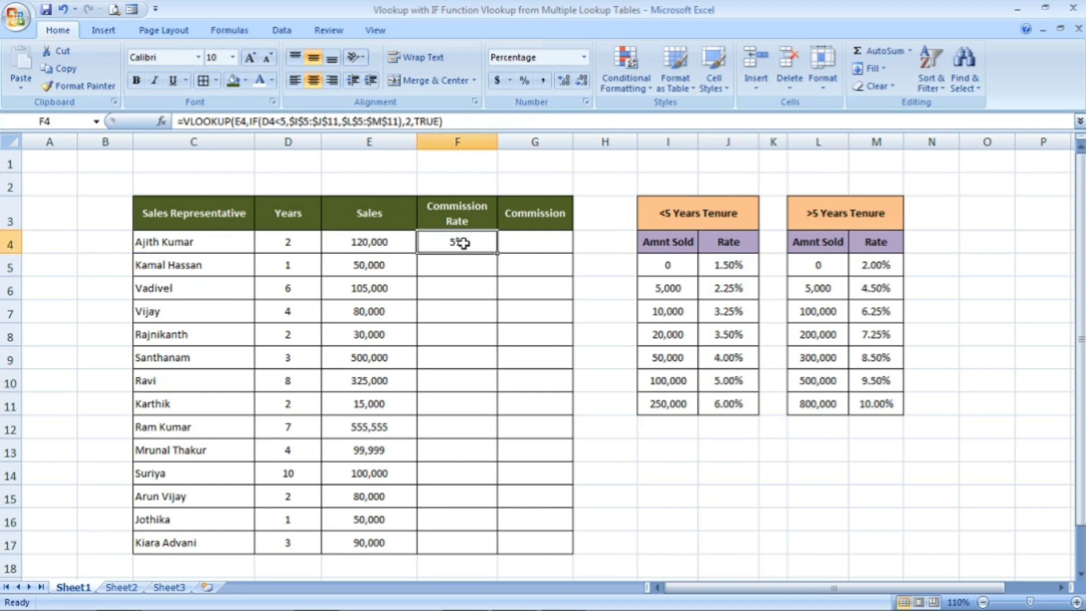
double_click(496, 252)
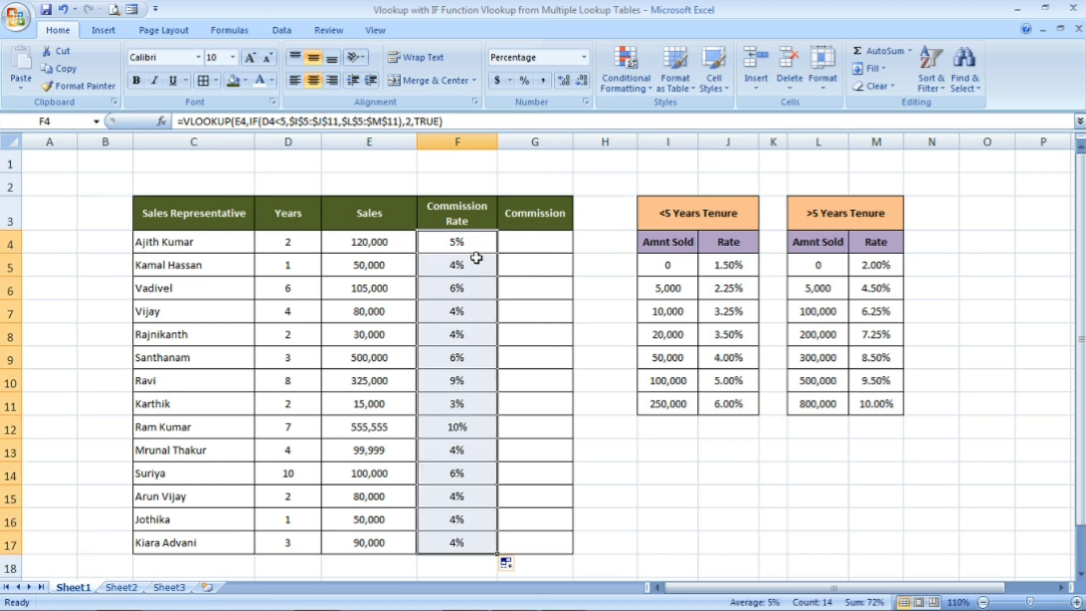
left_click(477, 258)
left_click(475, 291)
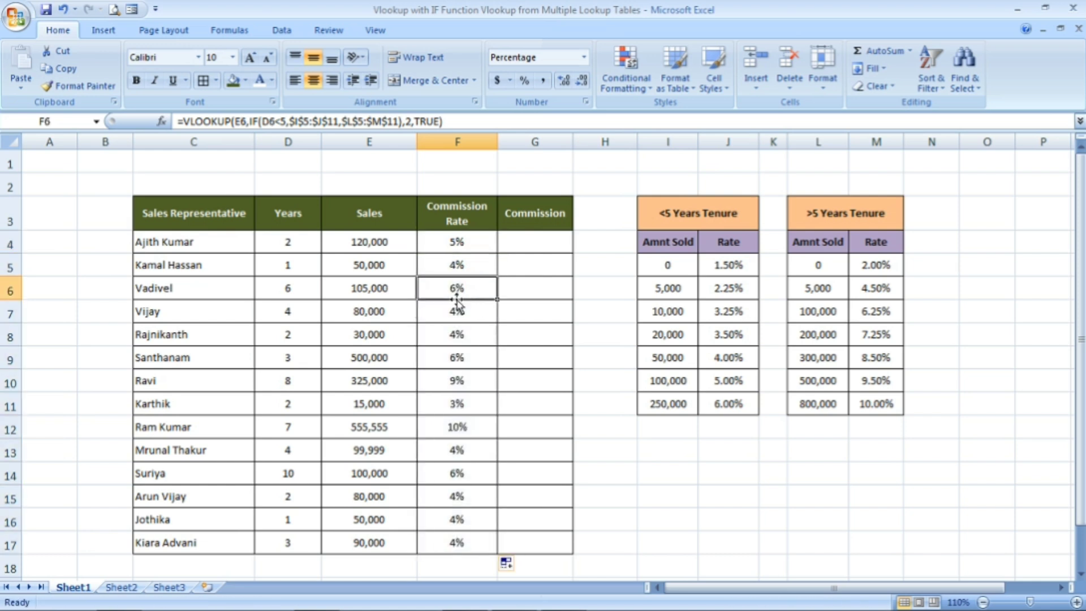
Check the F6 commission rate against the years in D6, the sales in E6 and the >5 Years Tenure table
left_click(308, 285)
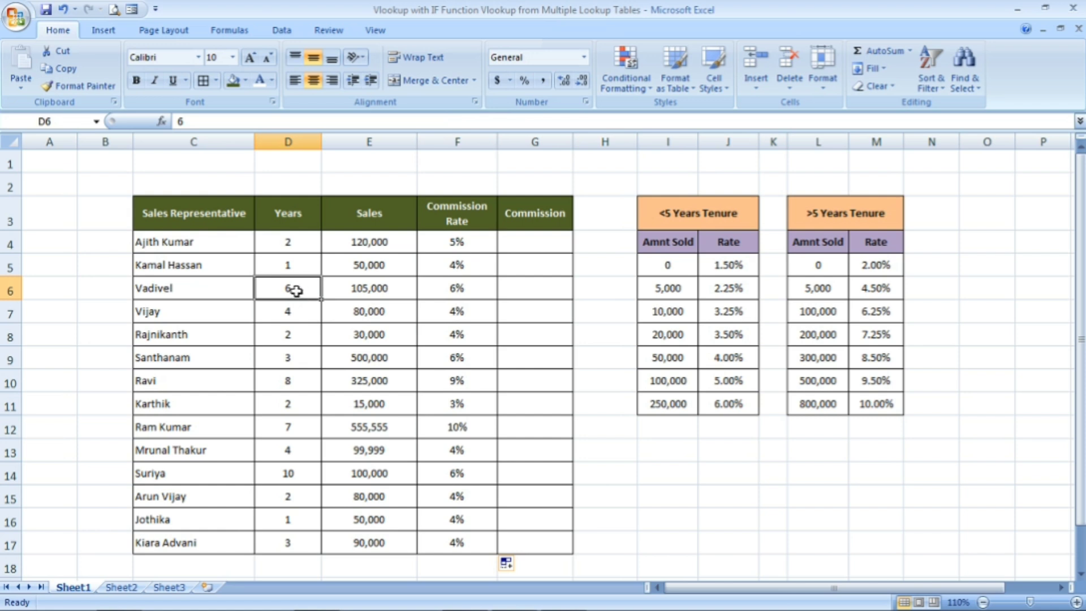
left_click(856, 220)
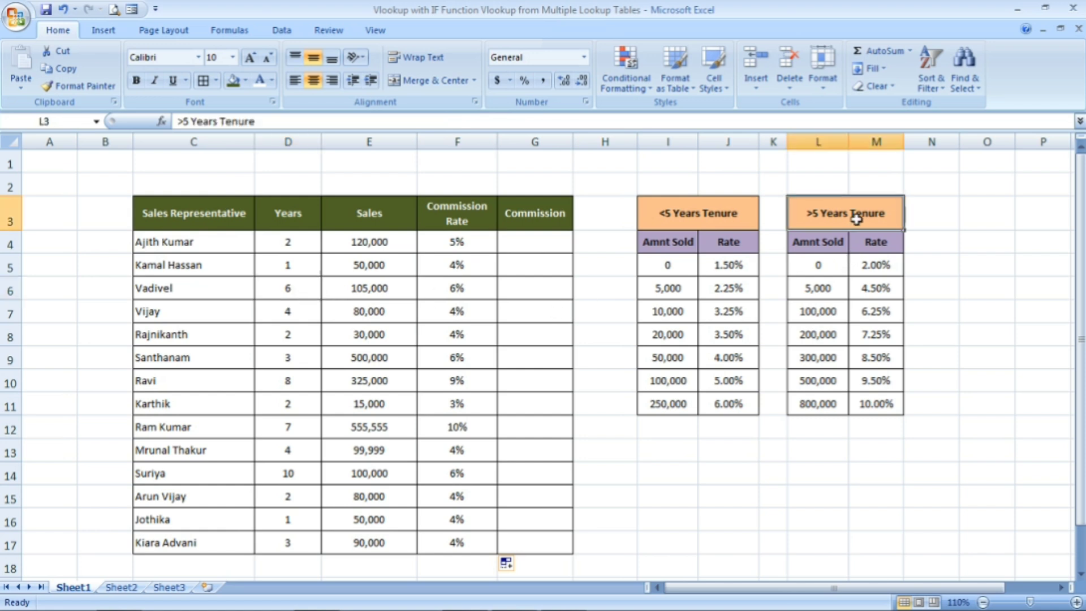
left_click(394, 289)
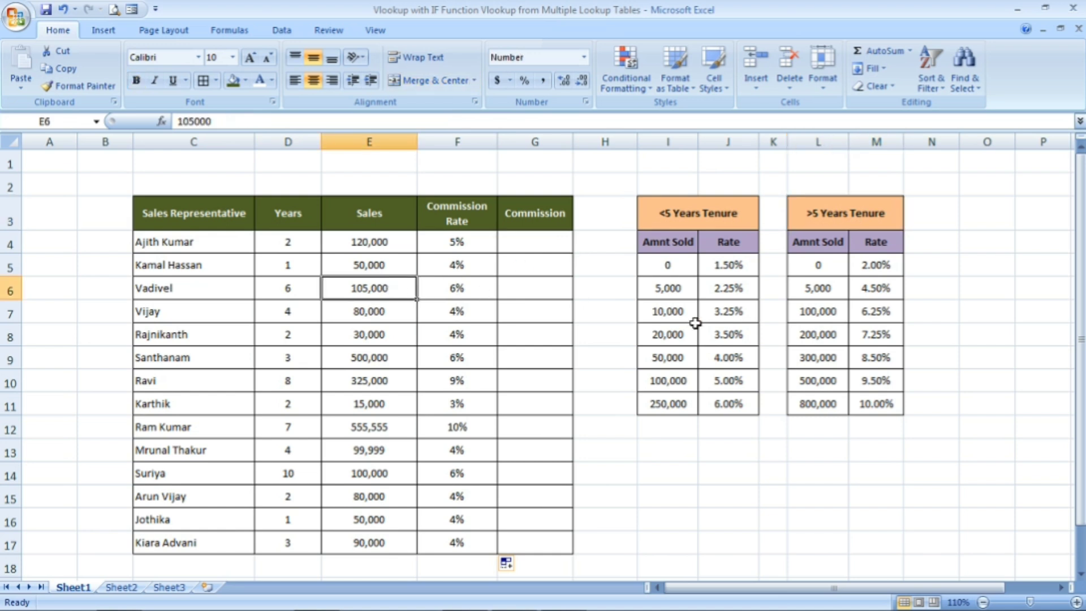
left_click(820, 311)
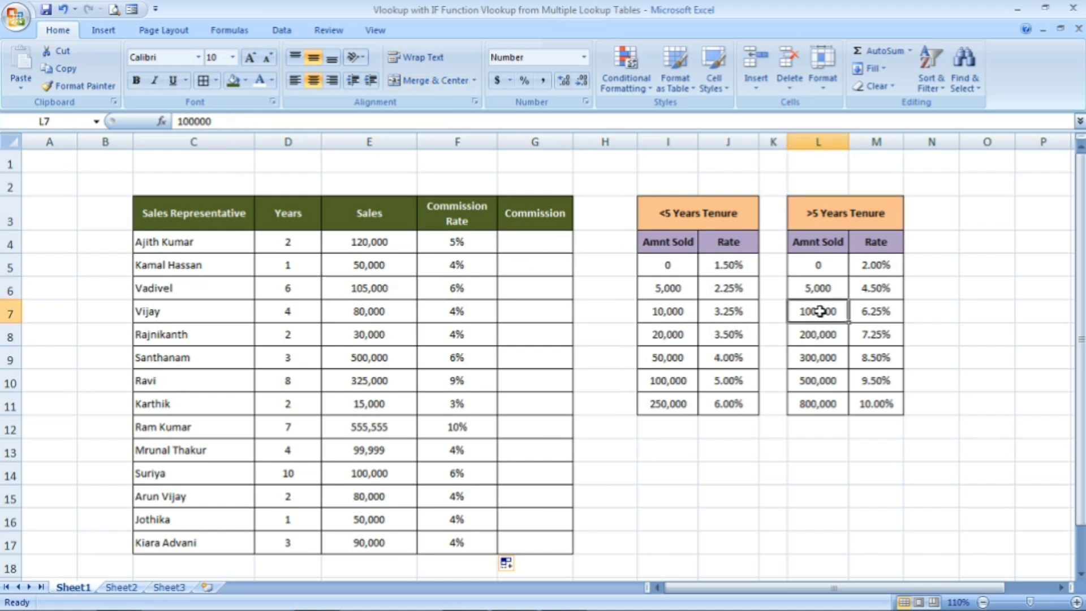
key("shift+Down")
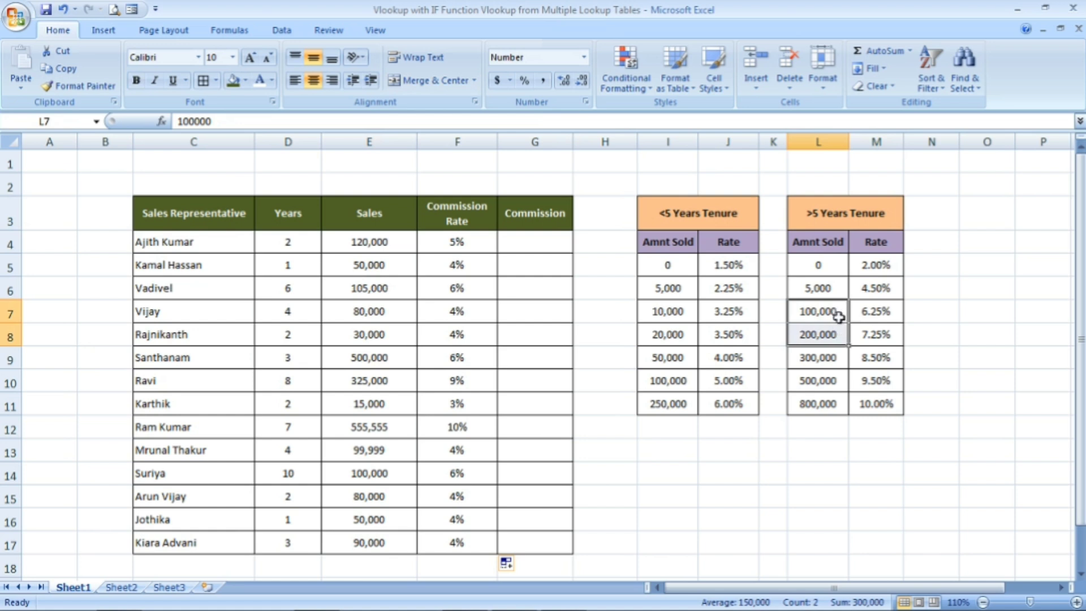
left_click(831, 313)
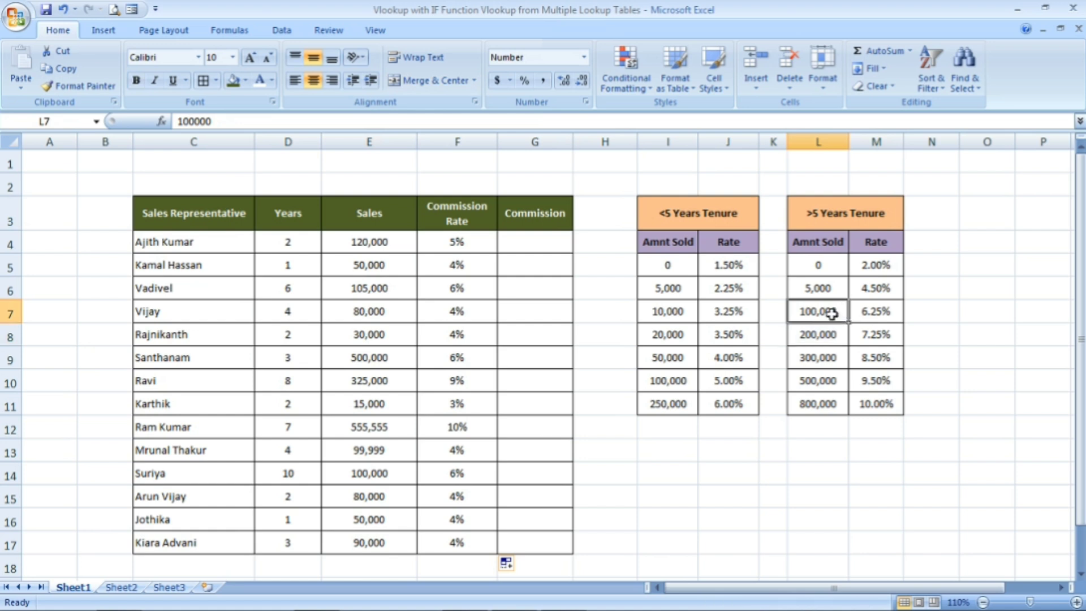
left_click(866, 311)
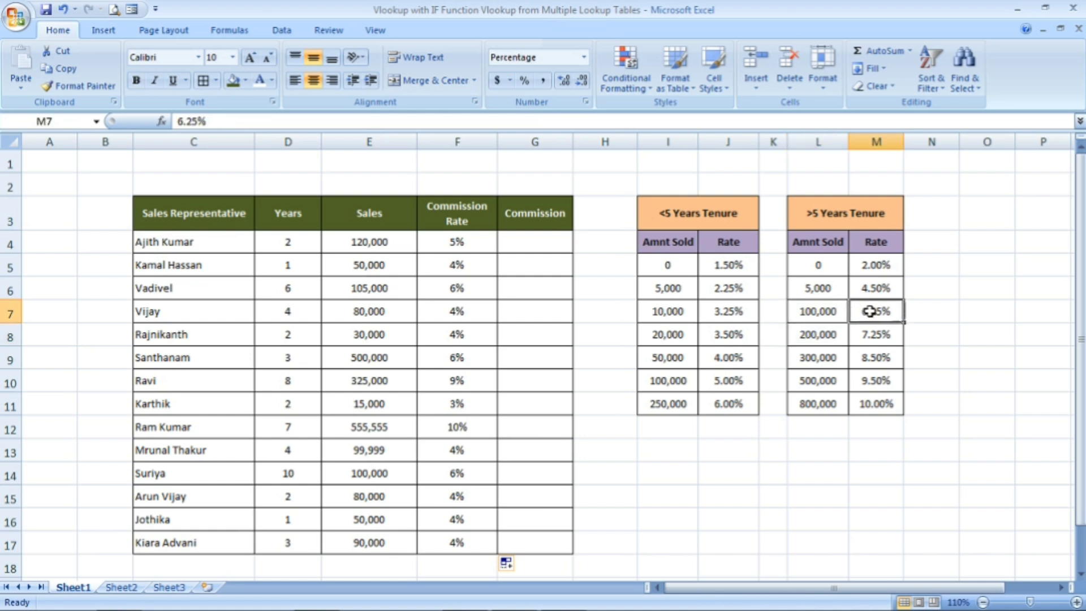
left_click(480, 289)
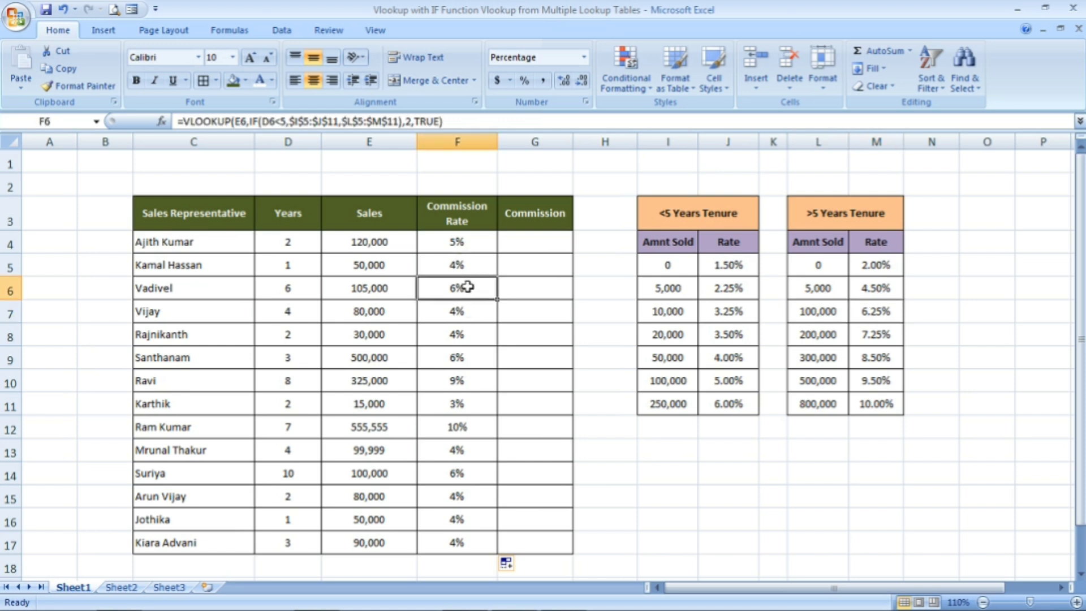
Display the commission rates in F4:F17 as percentages with two decimal places
left_click(466, 246)
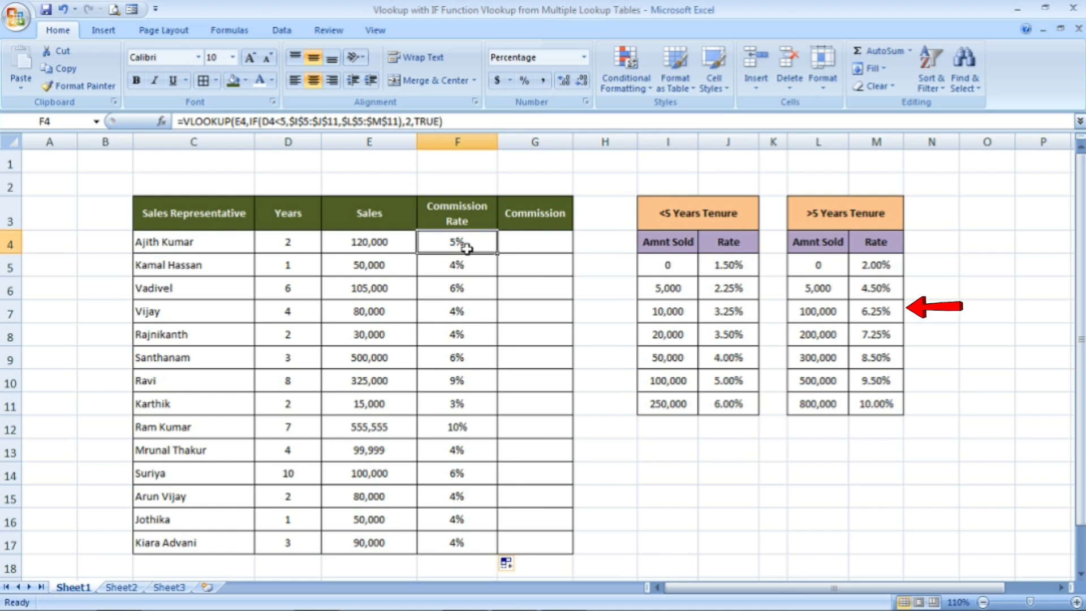
key("ctrl+shift+Down")
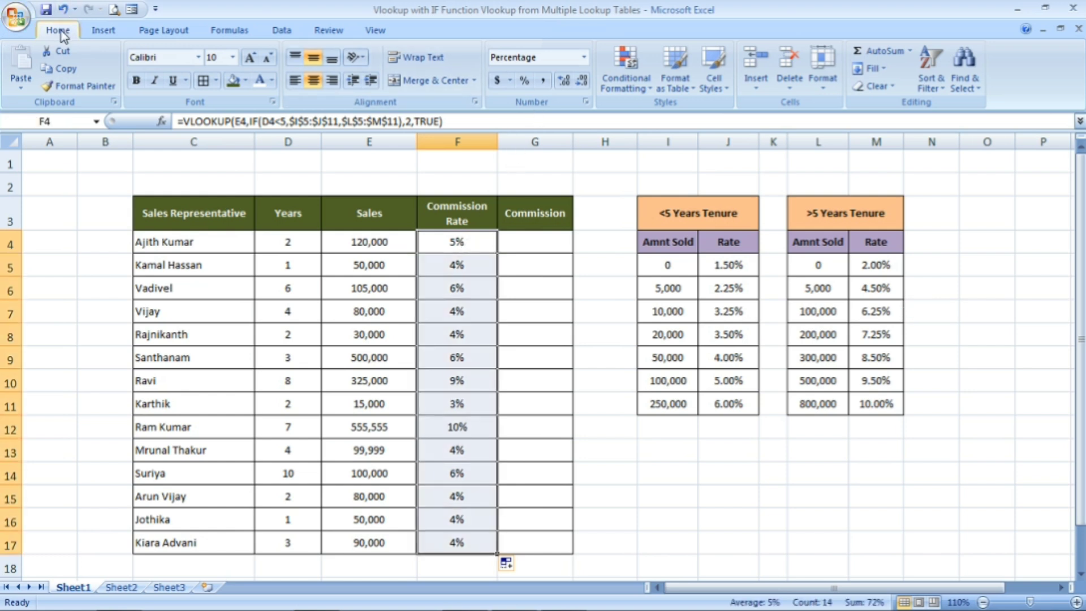
left_click(563, 84)
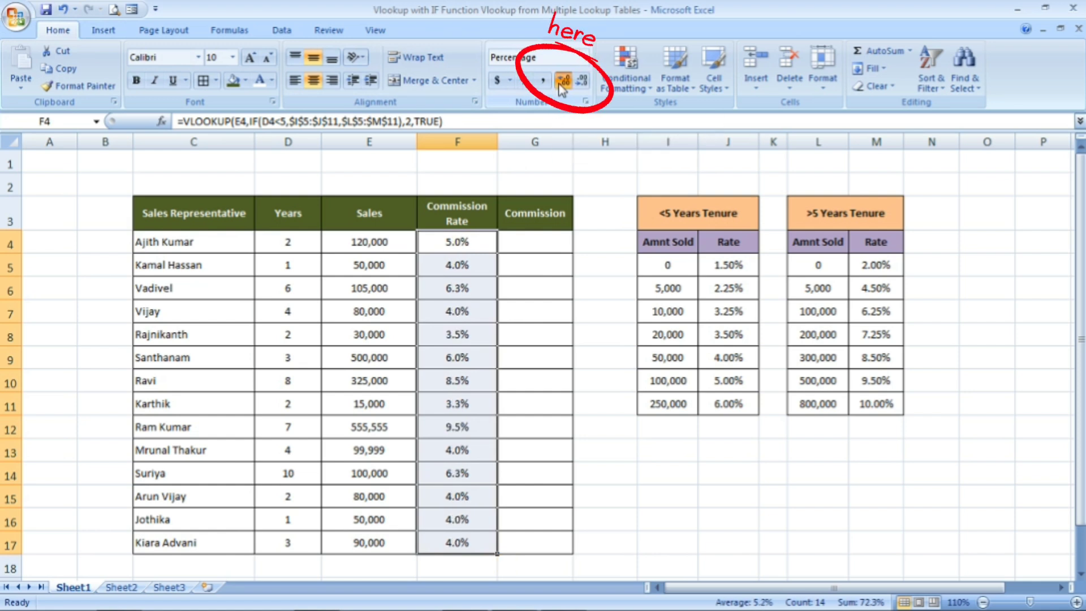
Compare the reformatted F6 commission rate with the years in D6 and the matching rate in M7
left_click(474, 293)
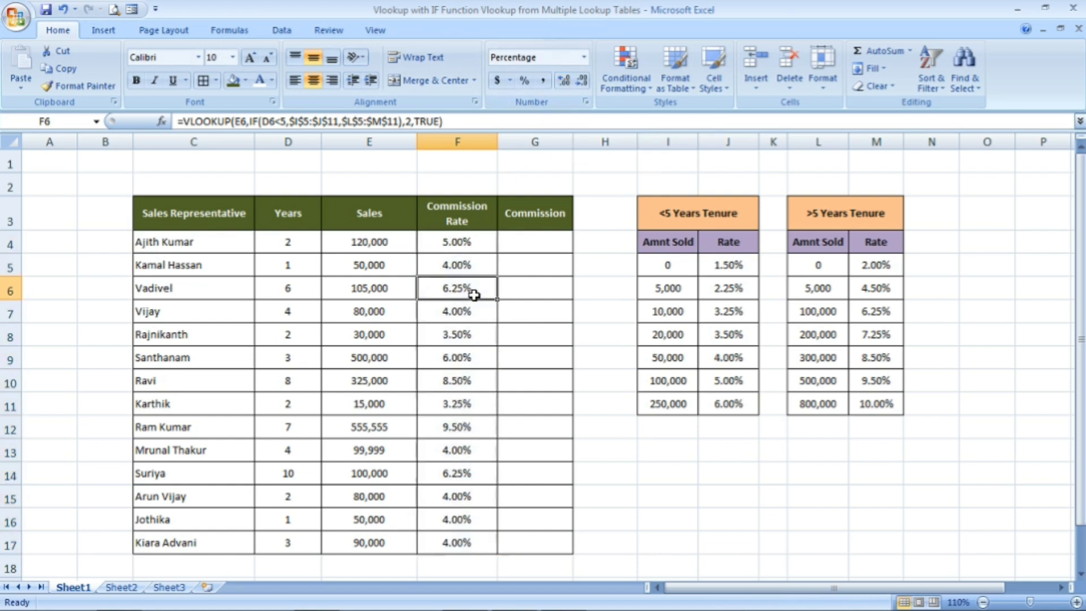
left_click(292, 289)
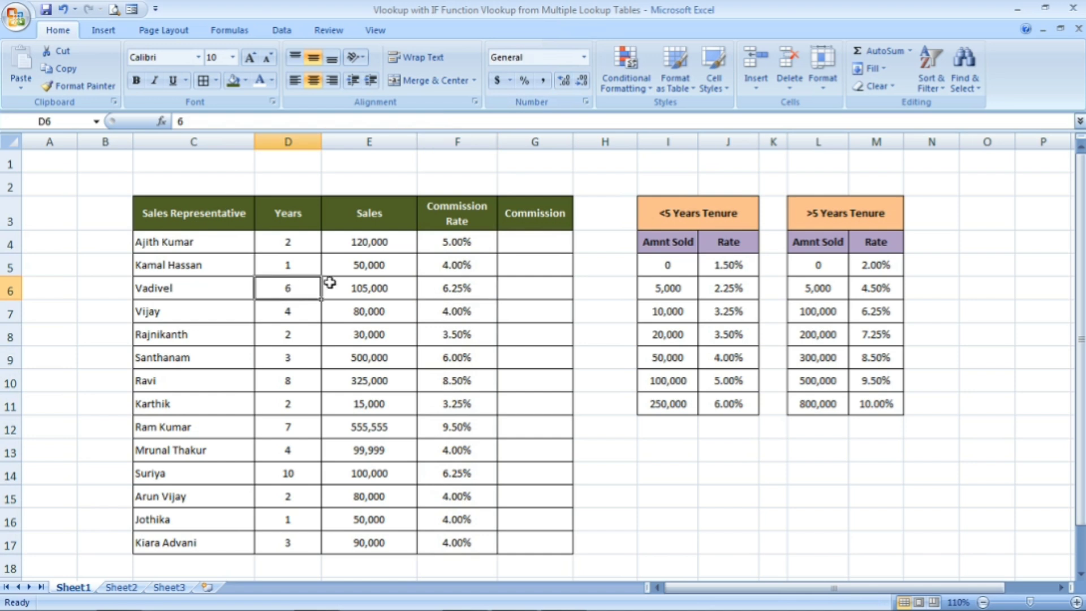
left_click(868, 311)
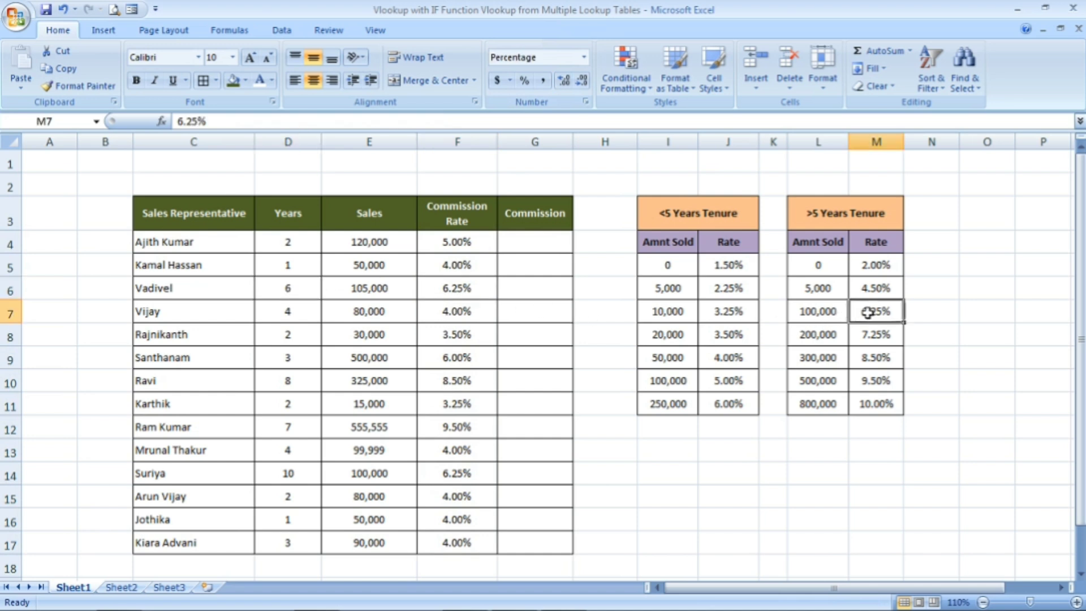
left_click(464, 283)
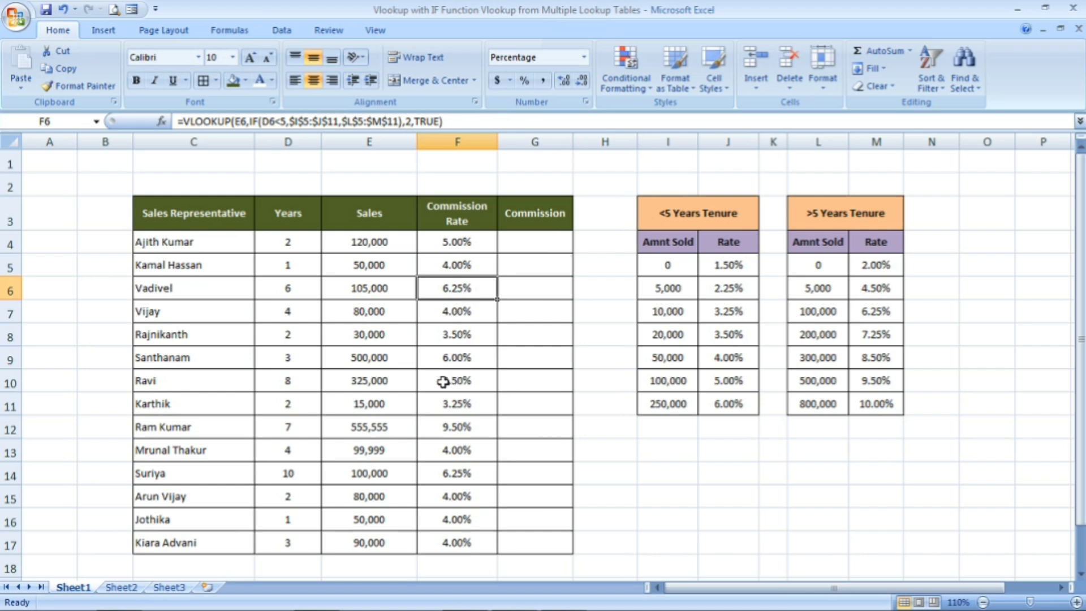
Check the F10 commission rate against the sales in E10, the years in D10 and the >5 Years Tenure table
left_click(397, 383)
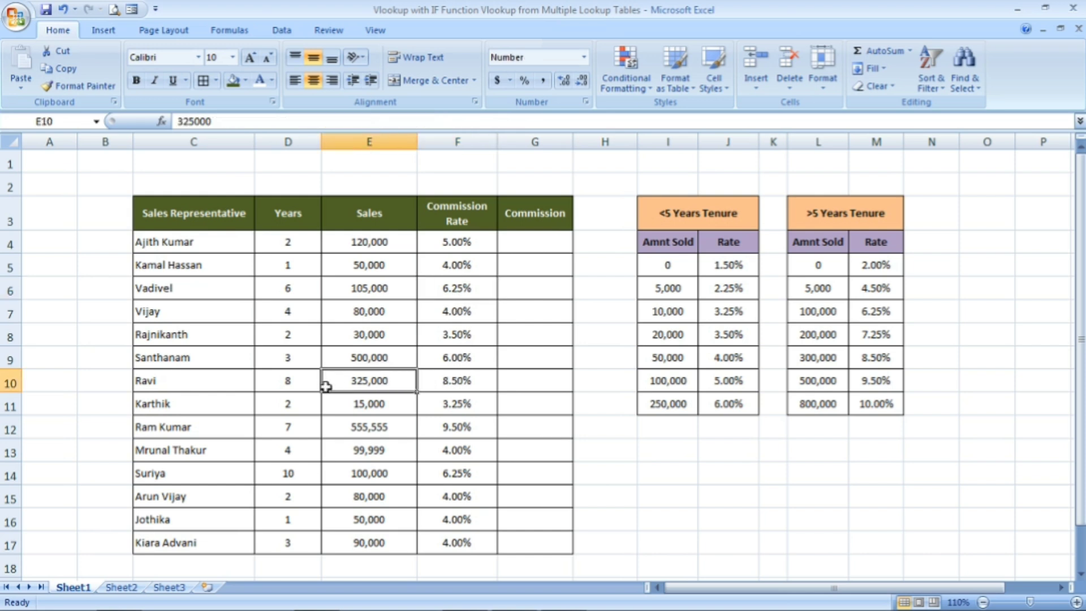
left_click(304, 386)
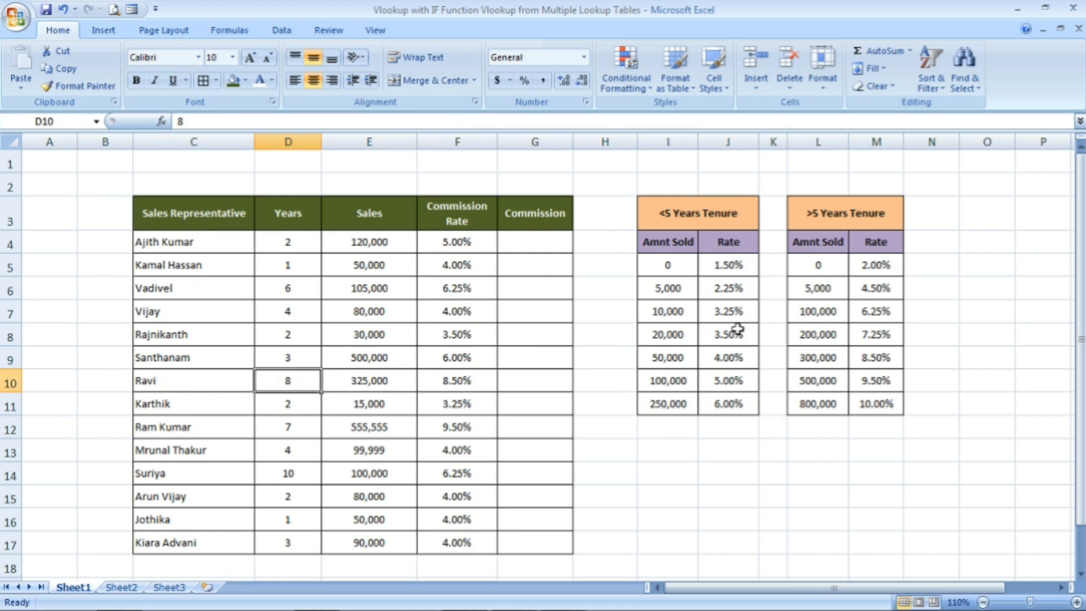
left_click(848, 215)
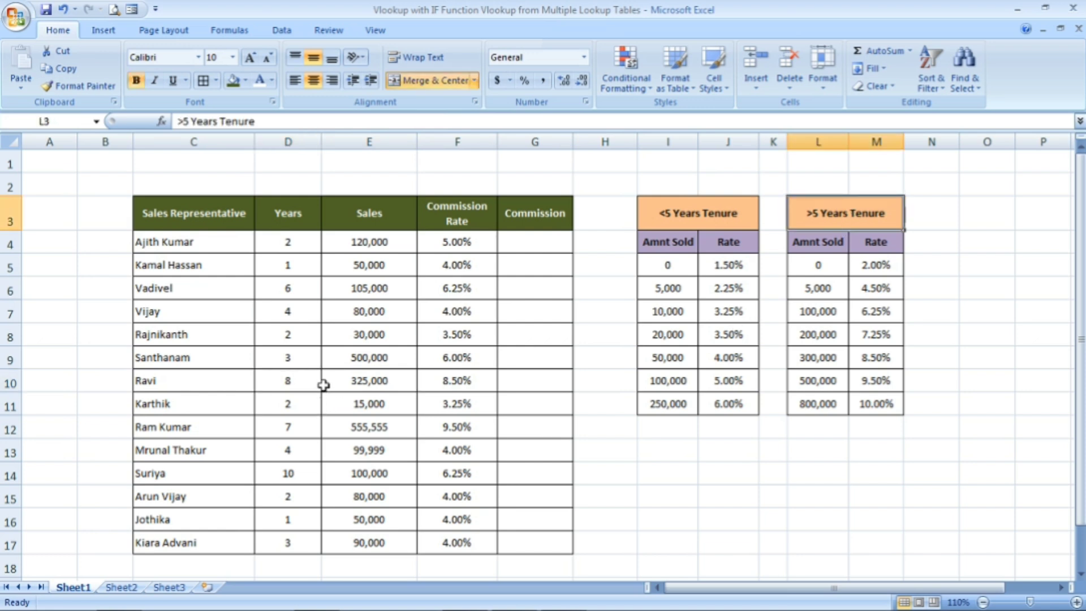
left_click(377, 381)
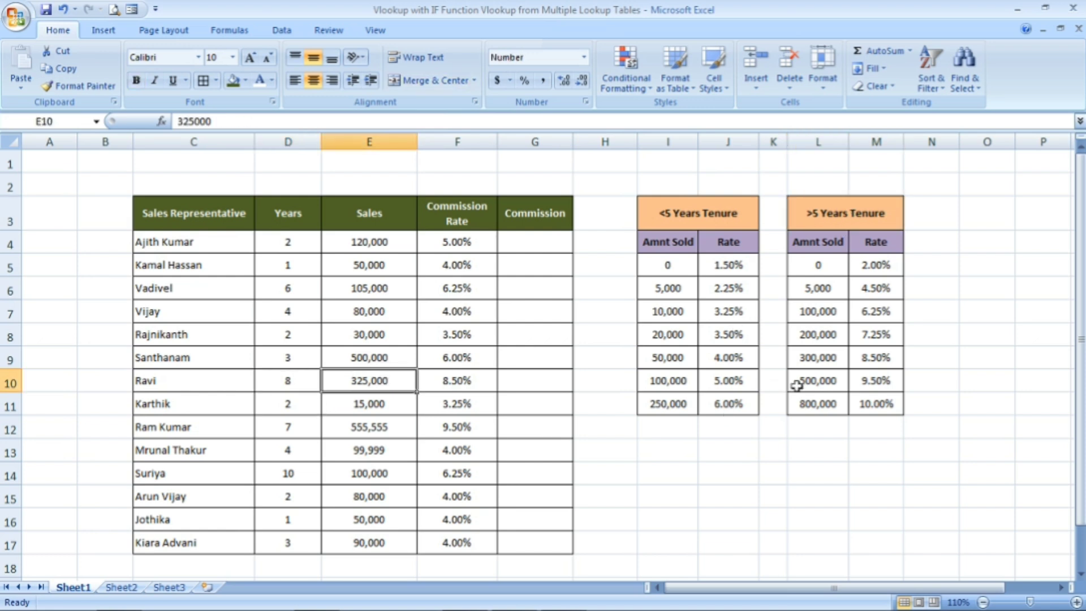
left_click(822, 357)
left_click_drag(822, 358, 823, 379)
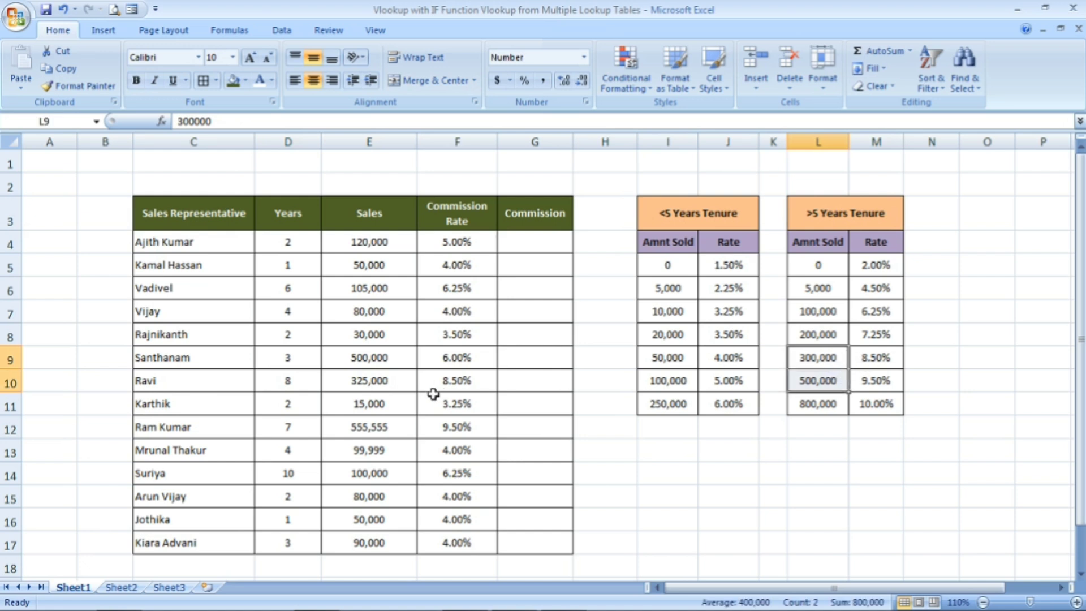
left_click(824, 358)
left_click(876, 356)
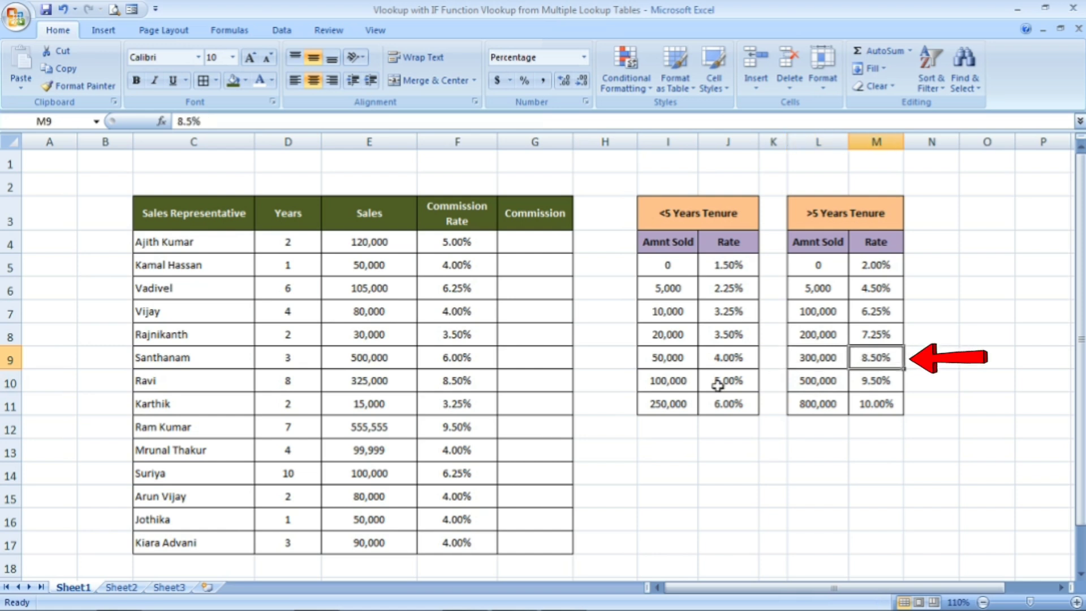
left_click(478, 381)
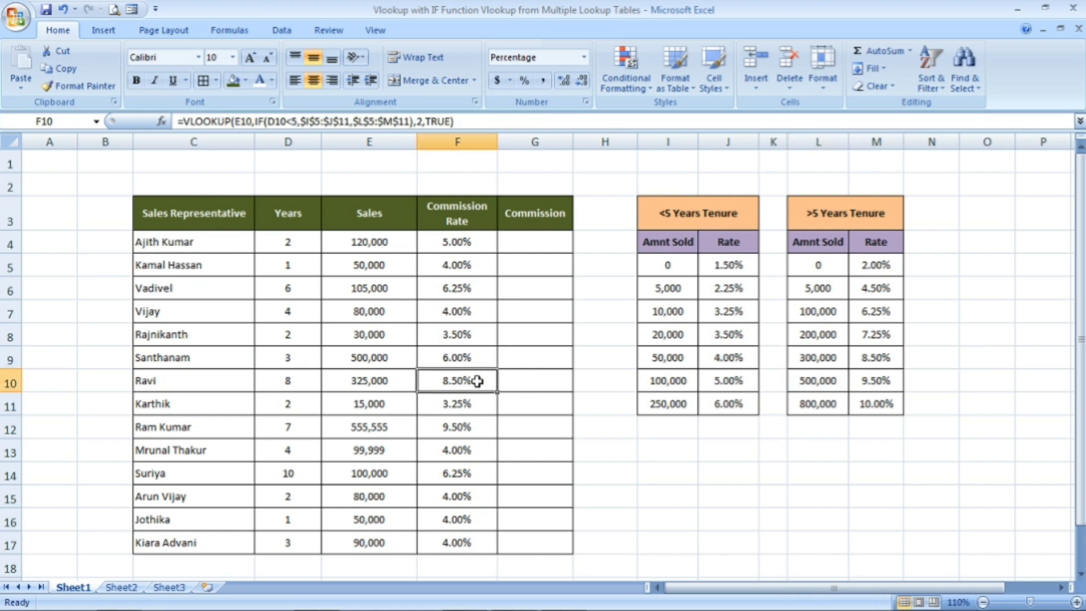
Inspect the commission rate formulas in F12, F14 and F4
left_click(468, 419)
left_click(466, 478)
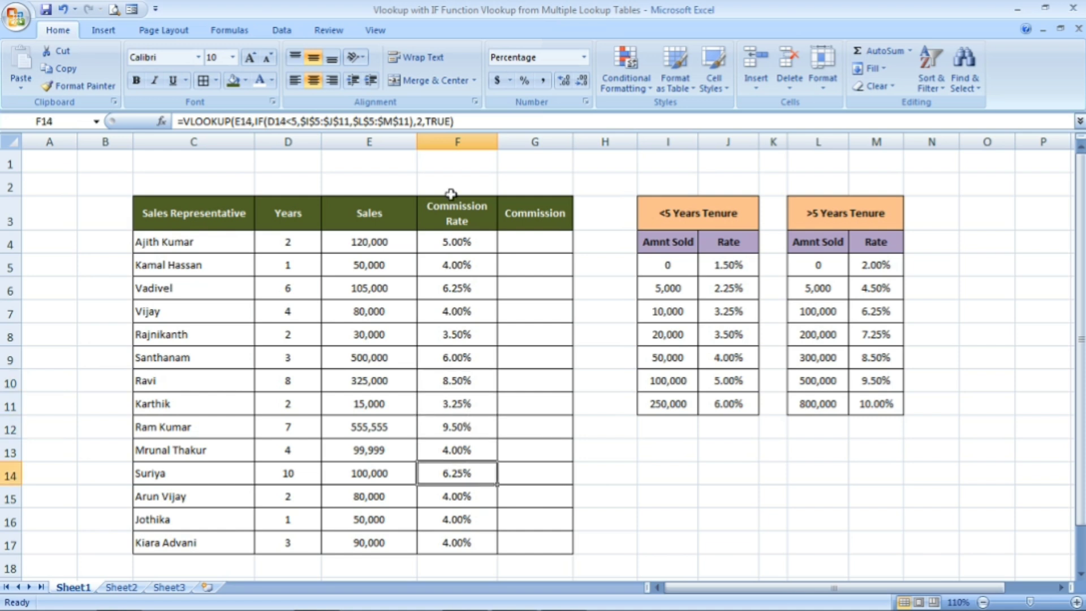
left_click(461, 237)
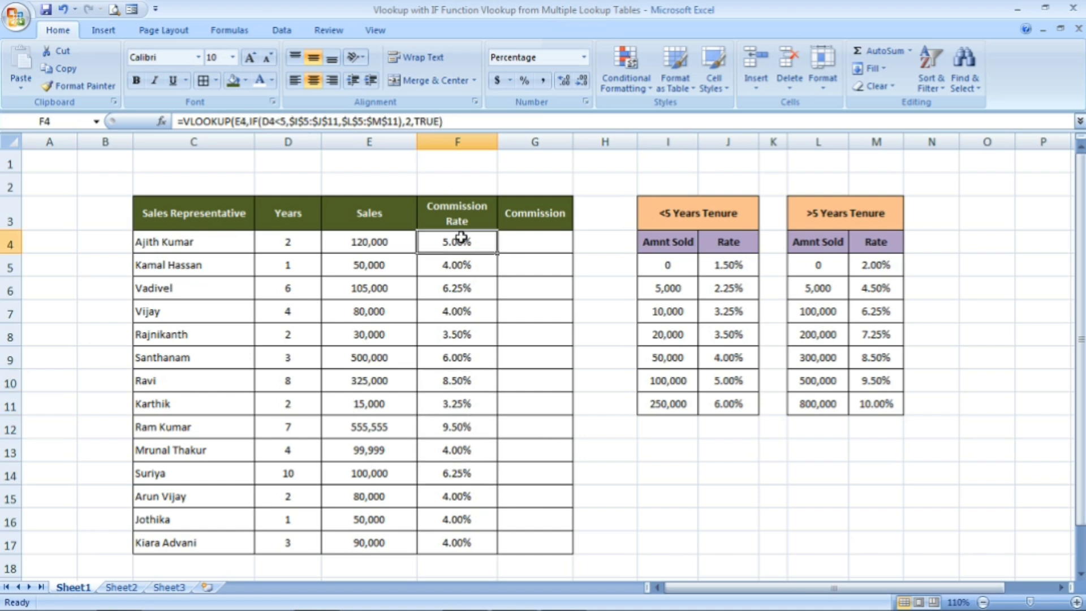
Enter the commission formula =E4*F4 in G4 to multiply the sales by the commission rate
left_click(526, 245)
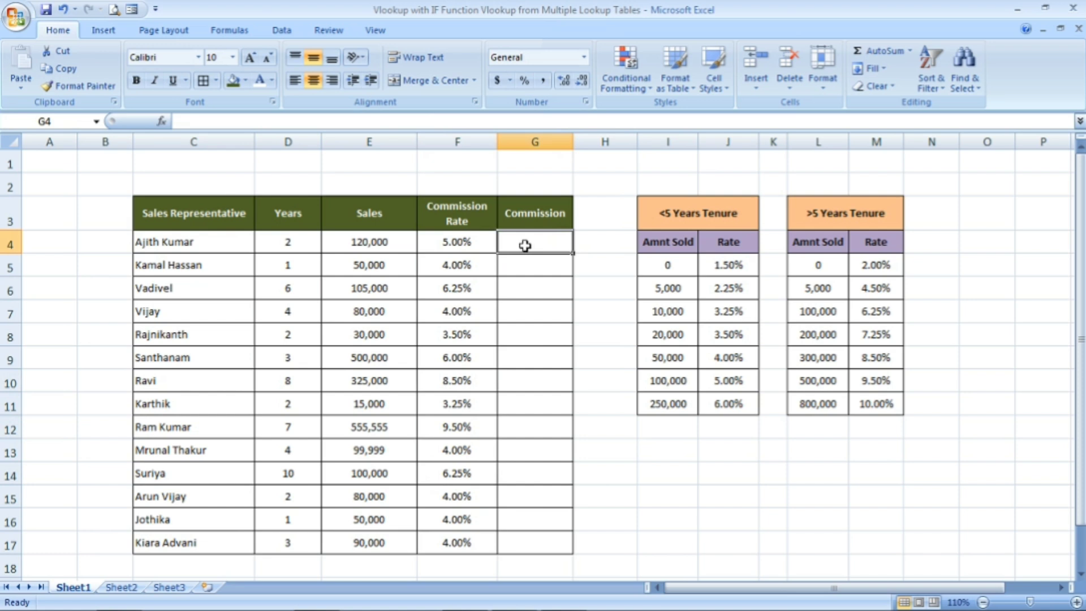
type("=")
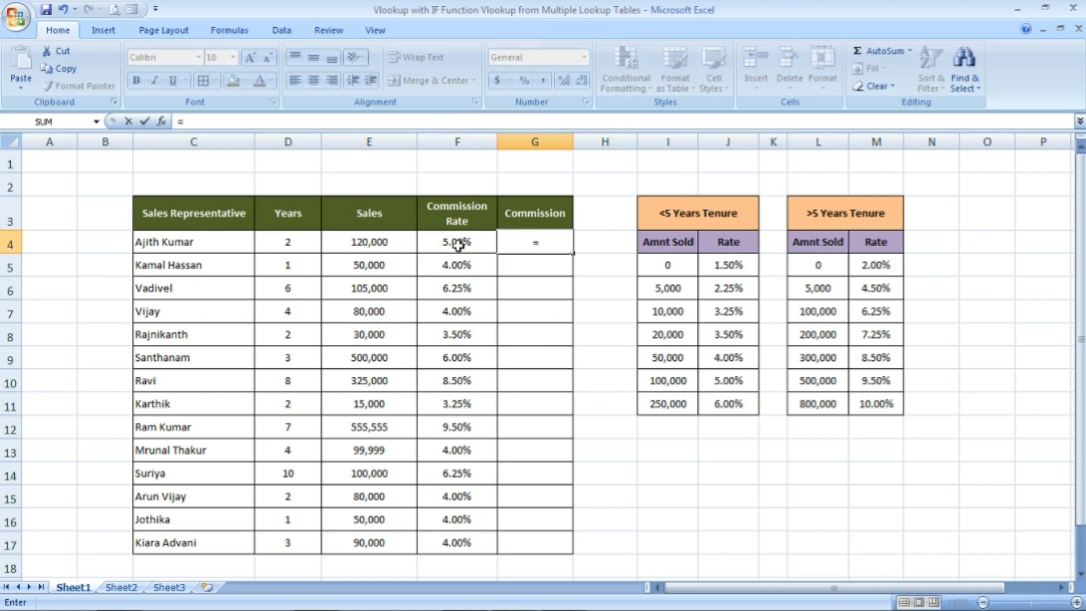
left_click(384, 249)
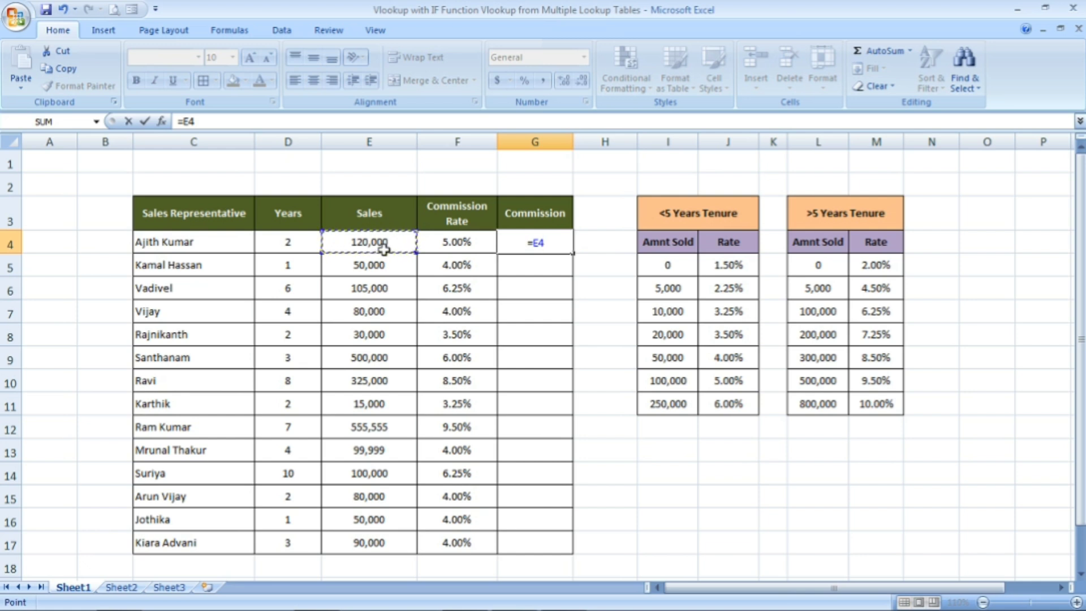
type("*")
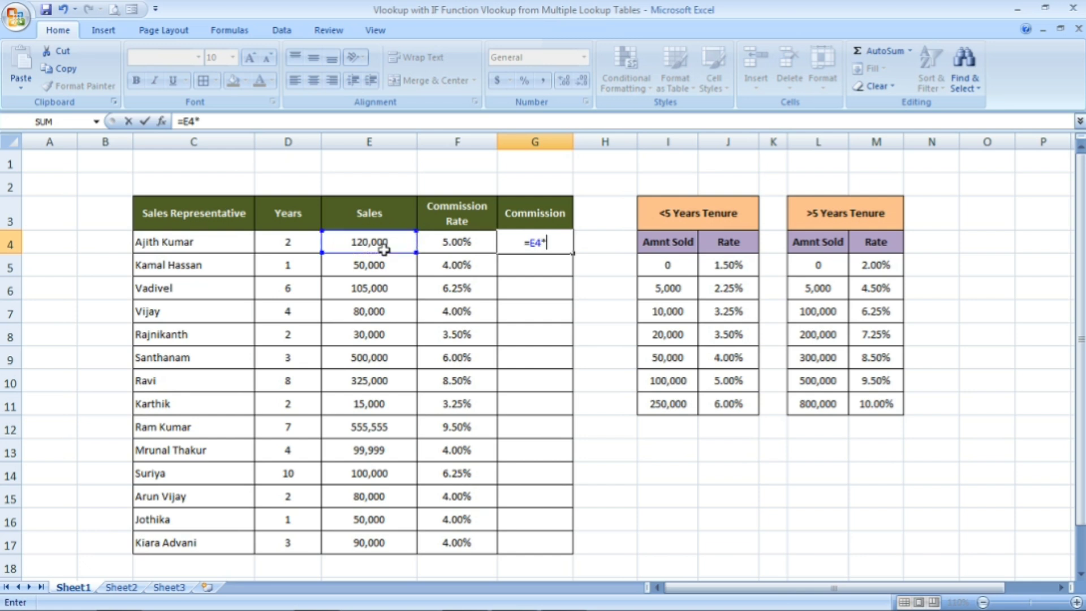
left_click(449, 241)
key("Return")
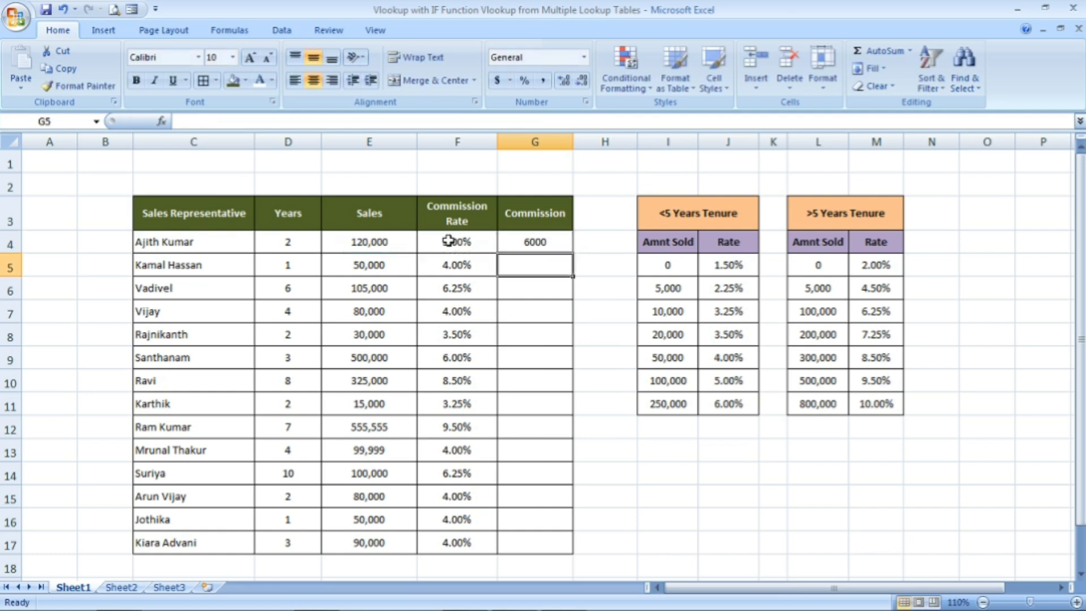
Check the G4 commission against its source cells, the sales in E4 and the rate in F4
left_click(533, 243)
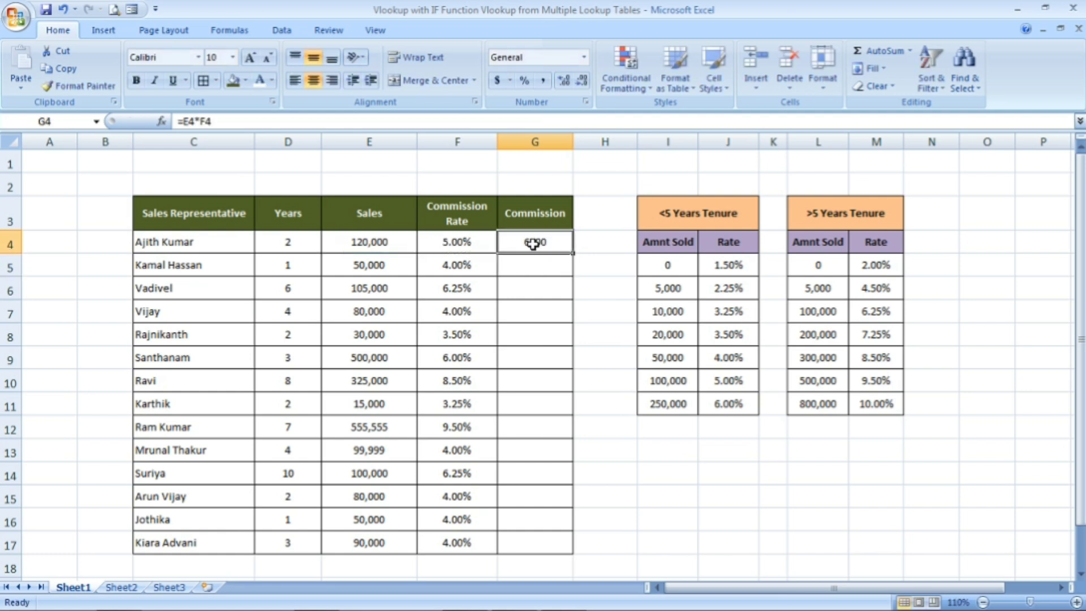
left_click(400, 246)
left_click(445, 244)
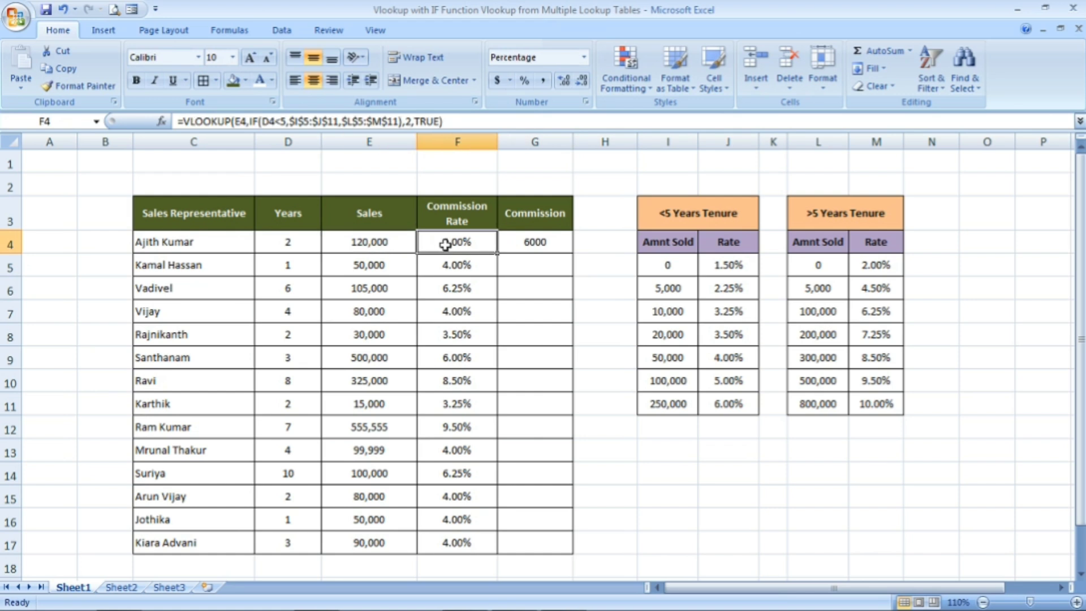
Fill the G4 commission formula down the column through G17 and inspect copied formulas in G7, G8, G9, G13 and G15
left_click(533, 239)
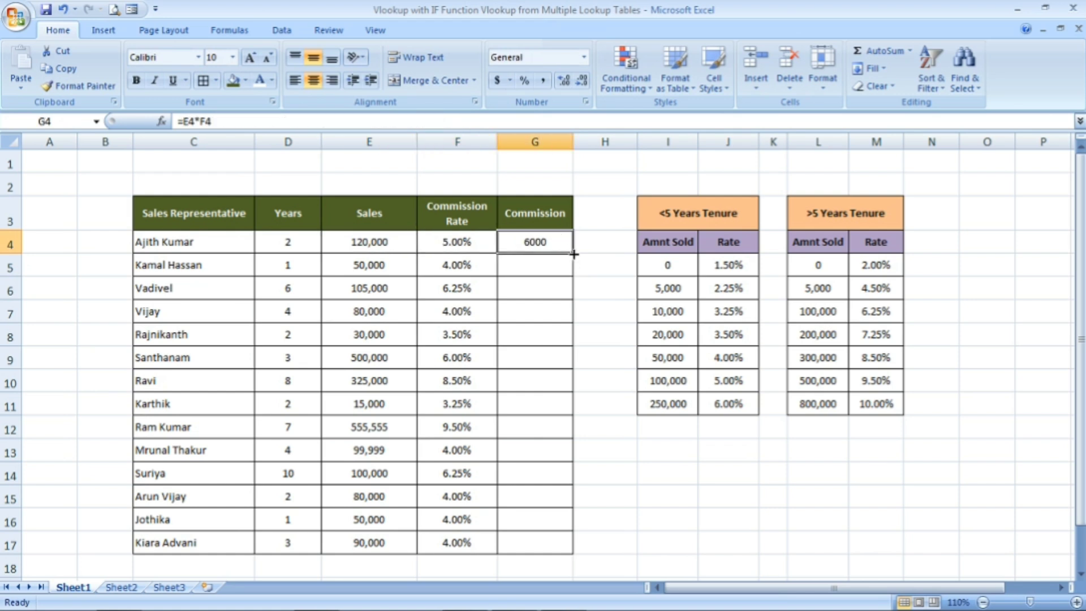
double_click(574, 254)
left_click(559, 307)
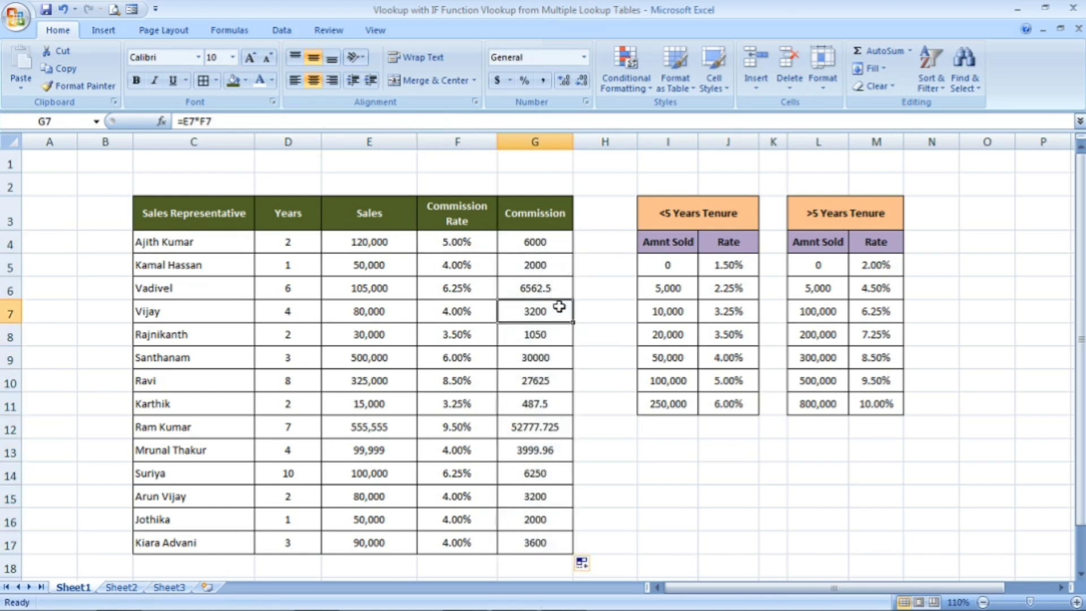
left_click(562, 339)
left_click(565, 365)
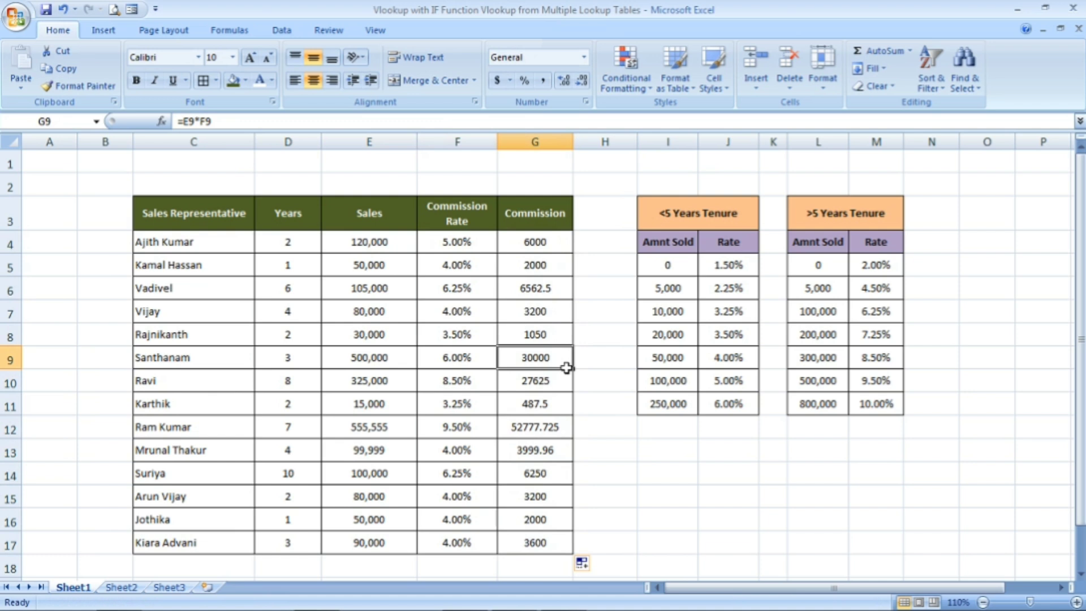
left_click(565, 445)
left_click(562, 505)
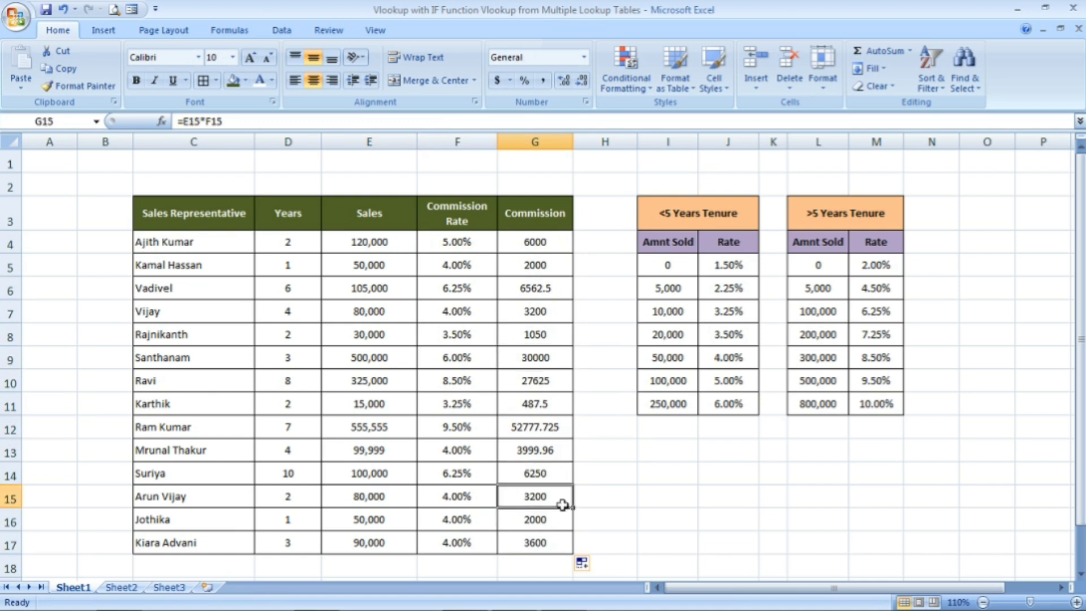
left_click(607, 354)
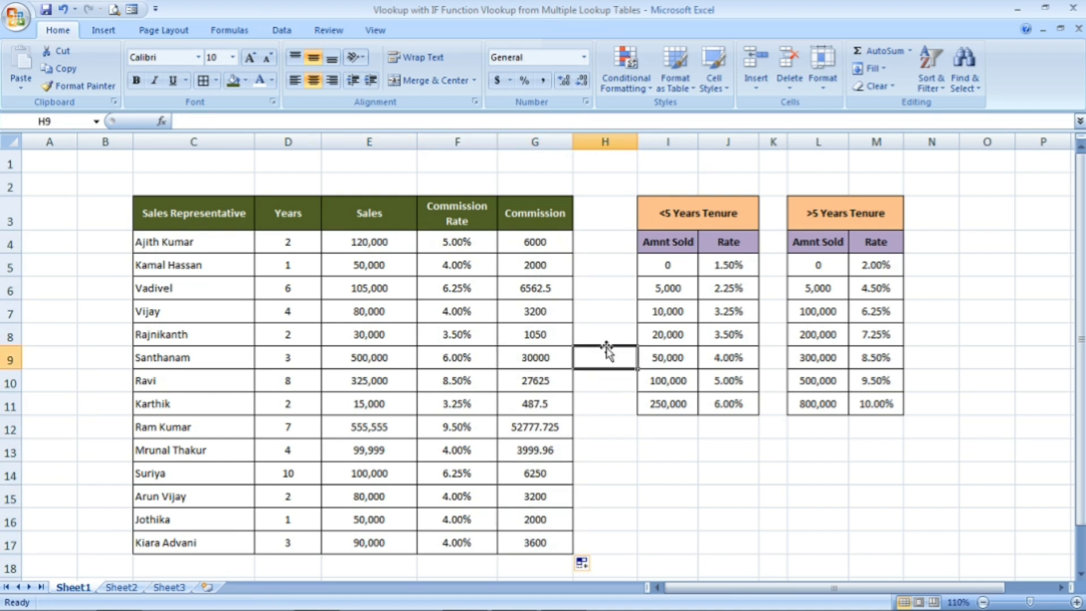
left_click(485, 328)
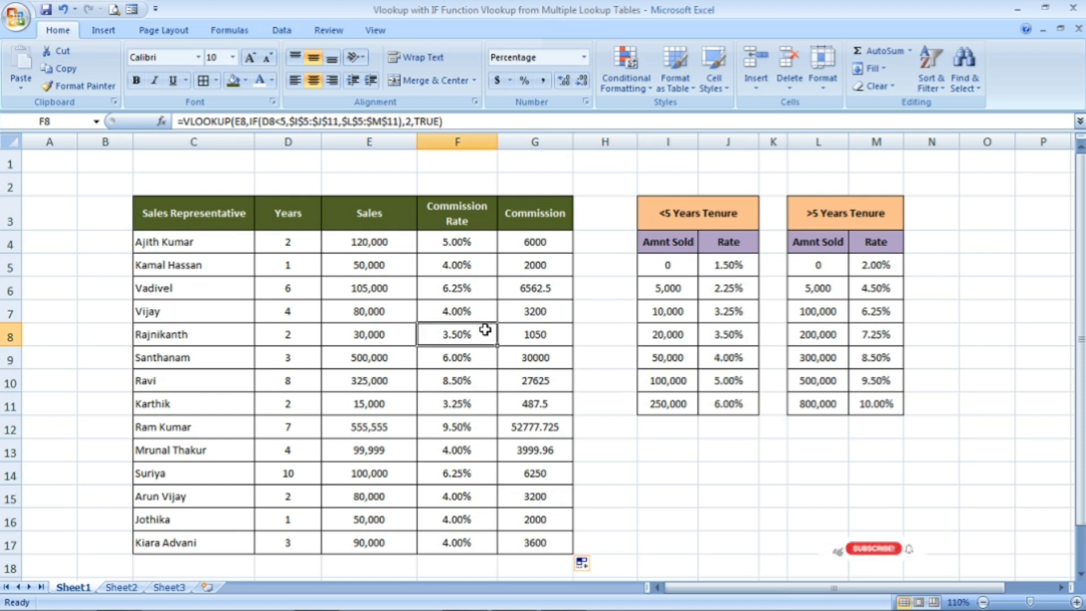
left_click(378, 283)
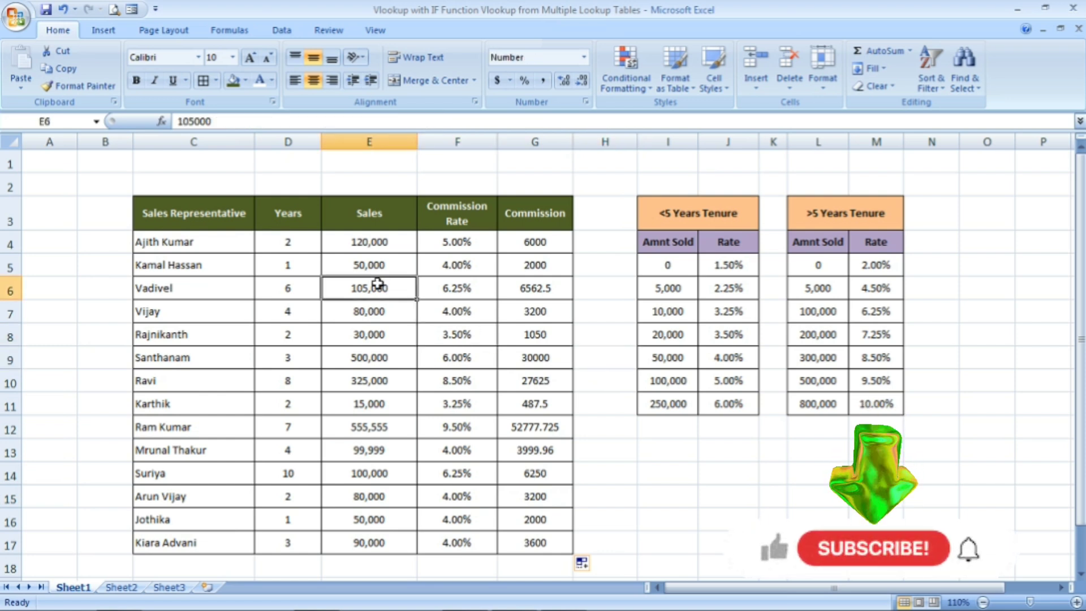
left_click(675, 478)
left_click(717, 381)
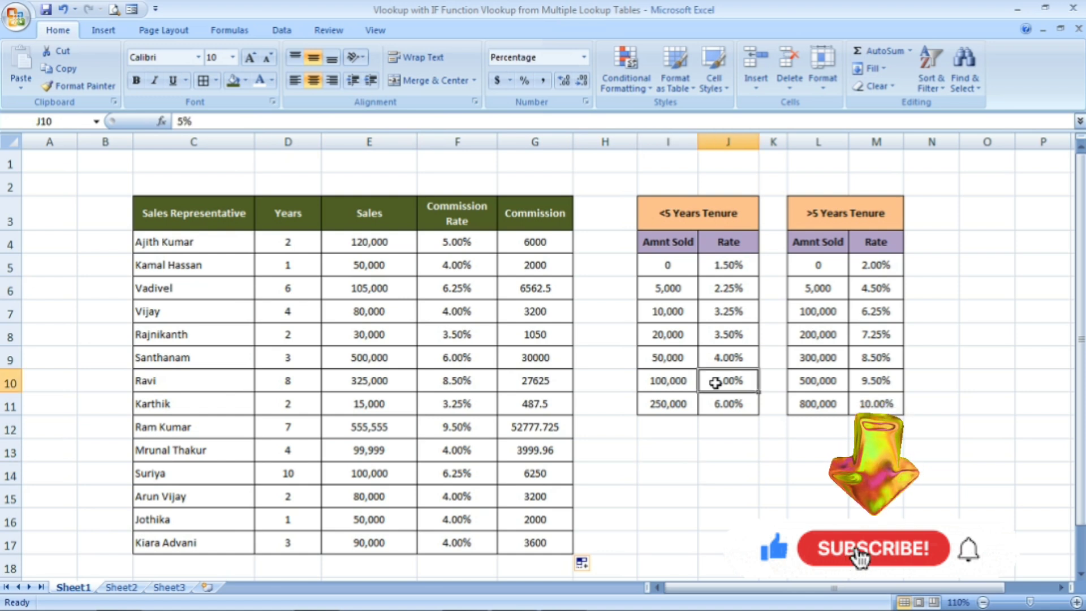
left_click(818, 380)
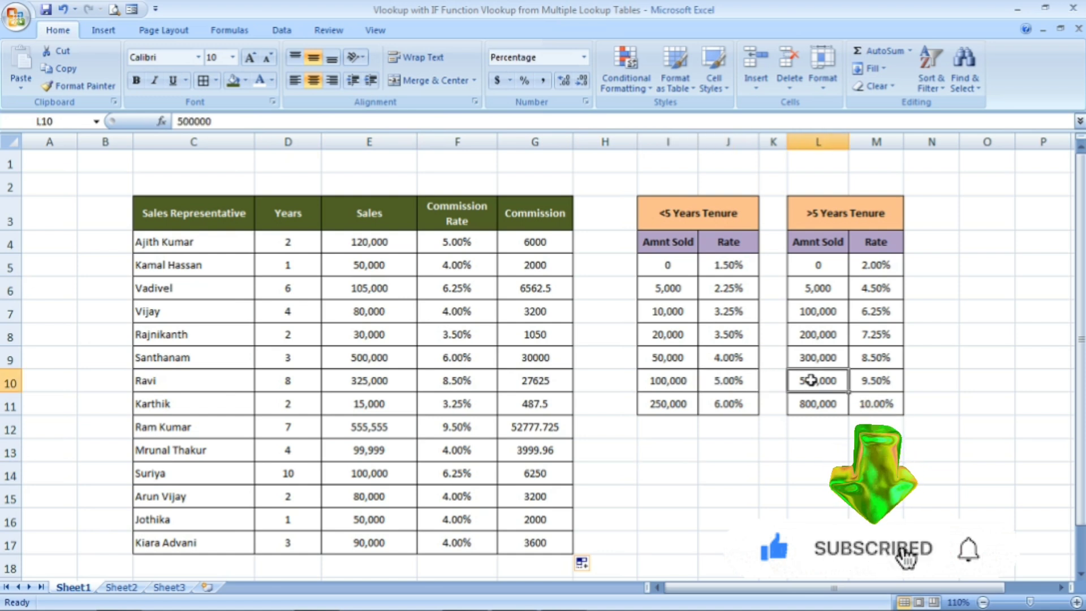
left_click(820, 311)
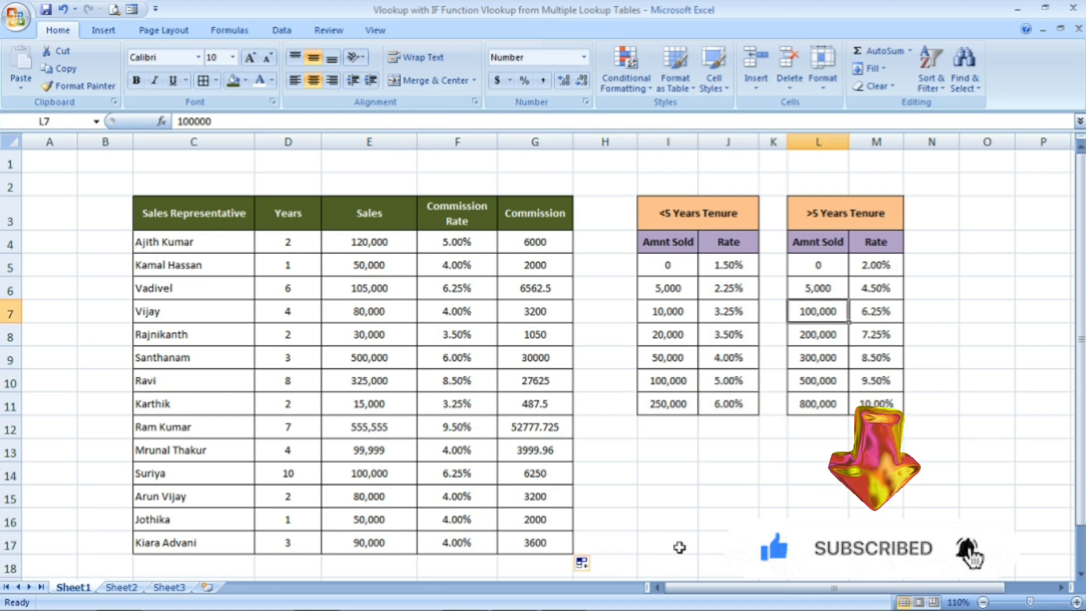
left_click(721, 481)
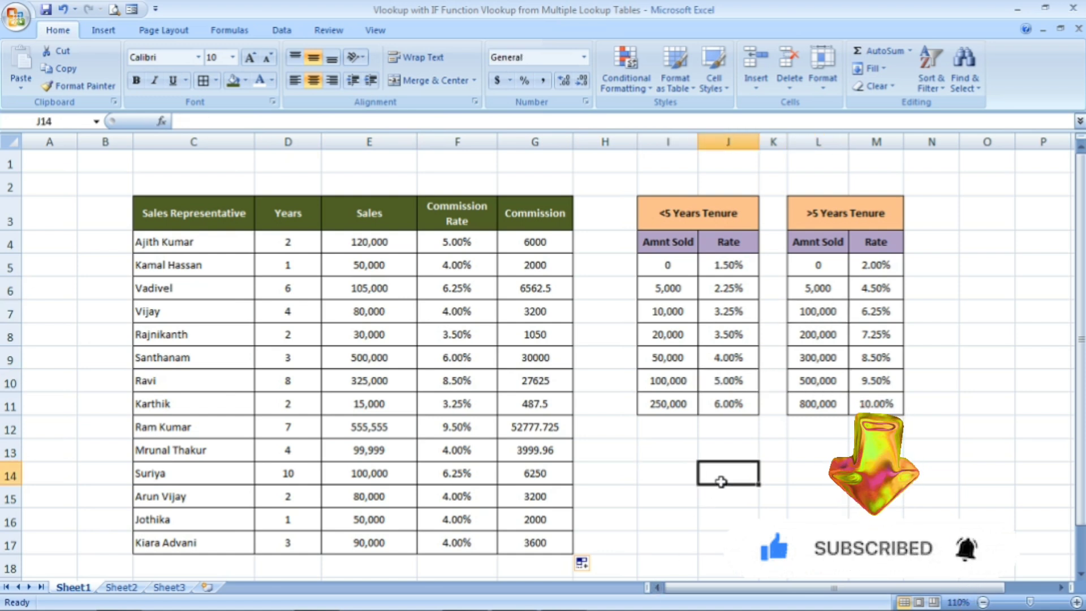